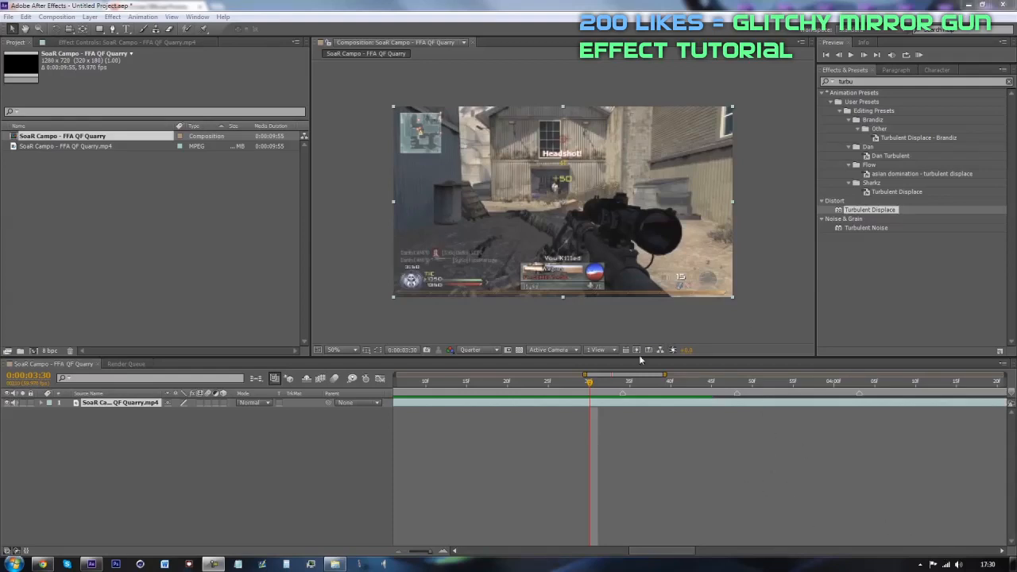
# - Switch to the browser and play the glitch mirror sections of the Airborne Official Promo and Tonay videos as reference
pyautogui.click(42, 563)
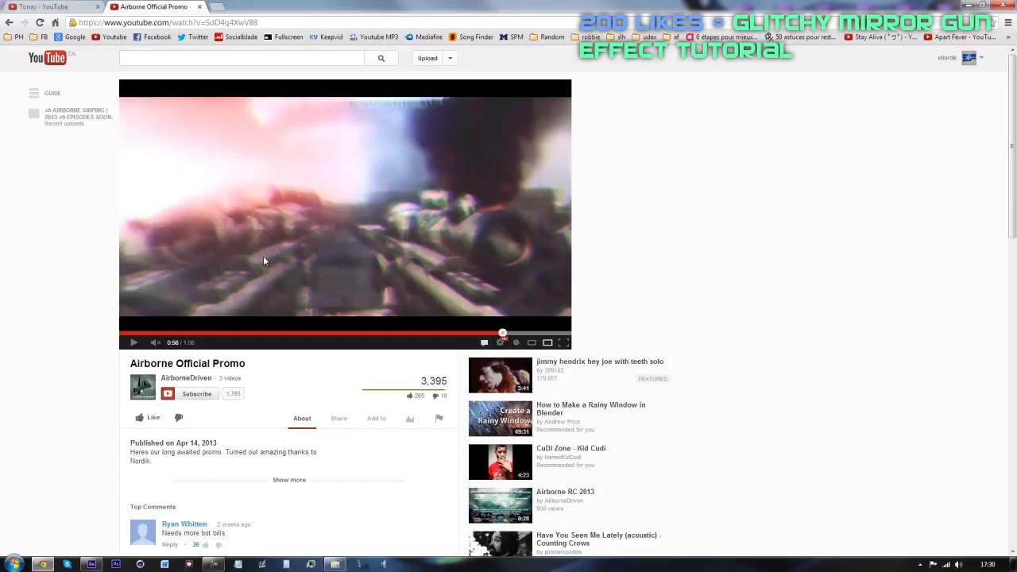
pyautogui.click(466, 247)
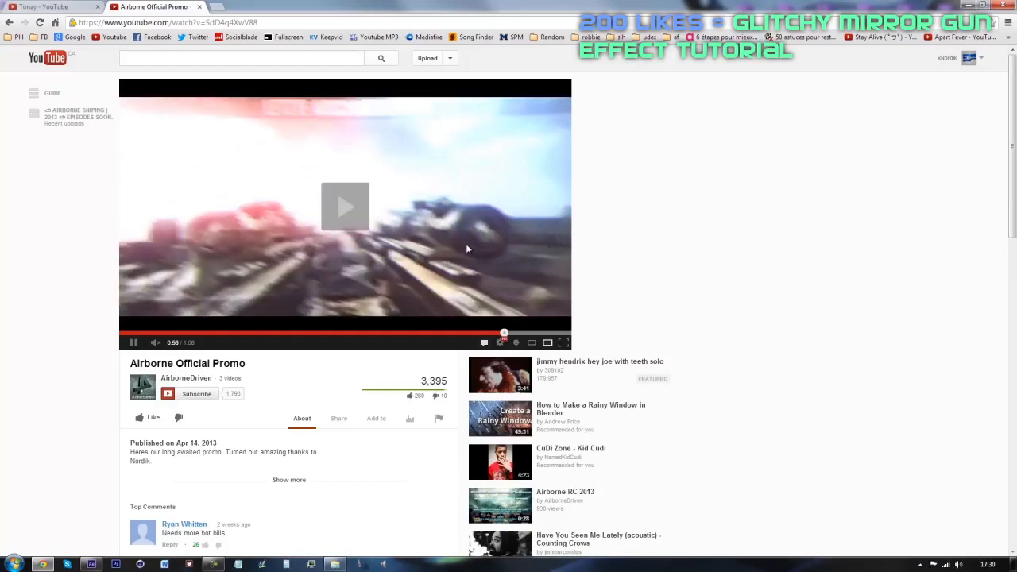
pyautogui.click(275, 185)
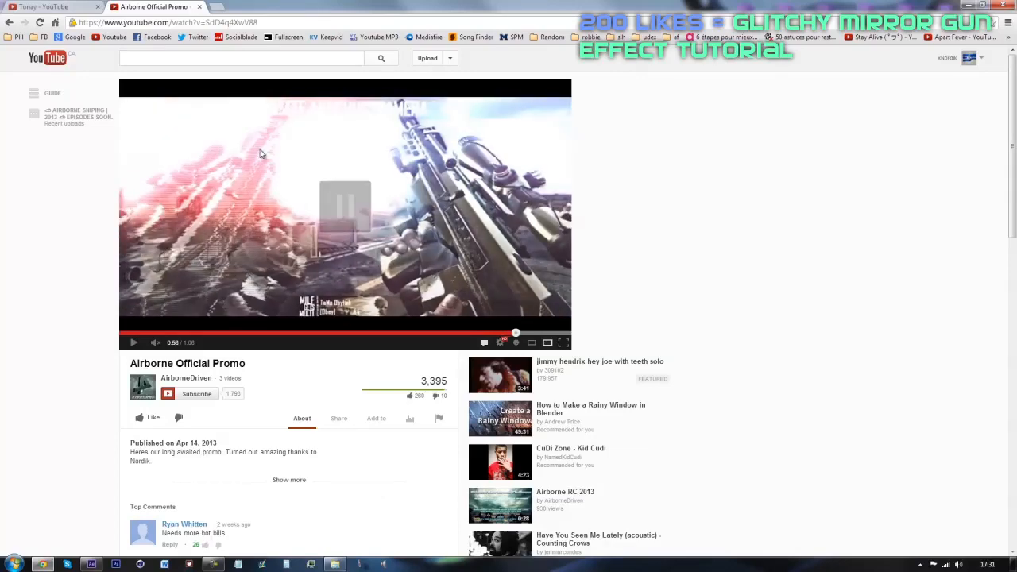
pyautogui.click(46, 5)
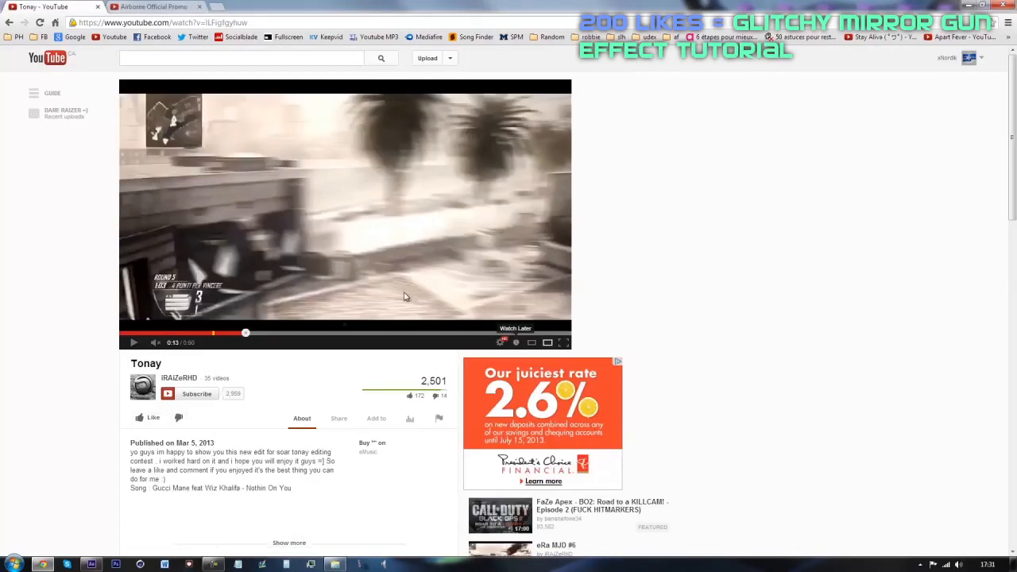
pyautogui.click(259, 260)
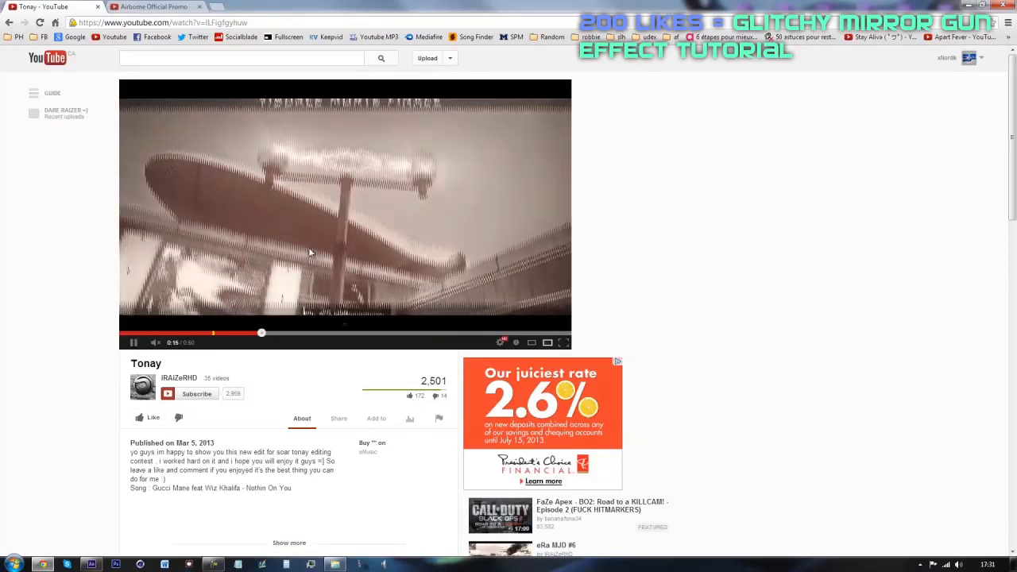
pyautogui.click(308, 247)
# - Return to After Effects and scrub through the headshot section of the gameplay clip between 0:00:03:20 and 0:00:03:34
pyautogui.click(91, 564)
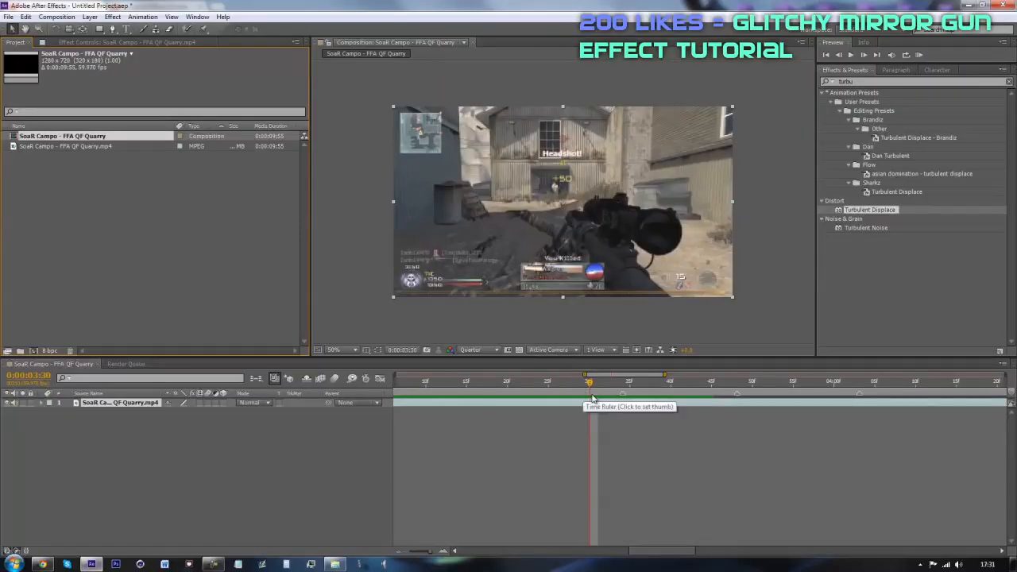
pyautogui.click(622, 458)
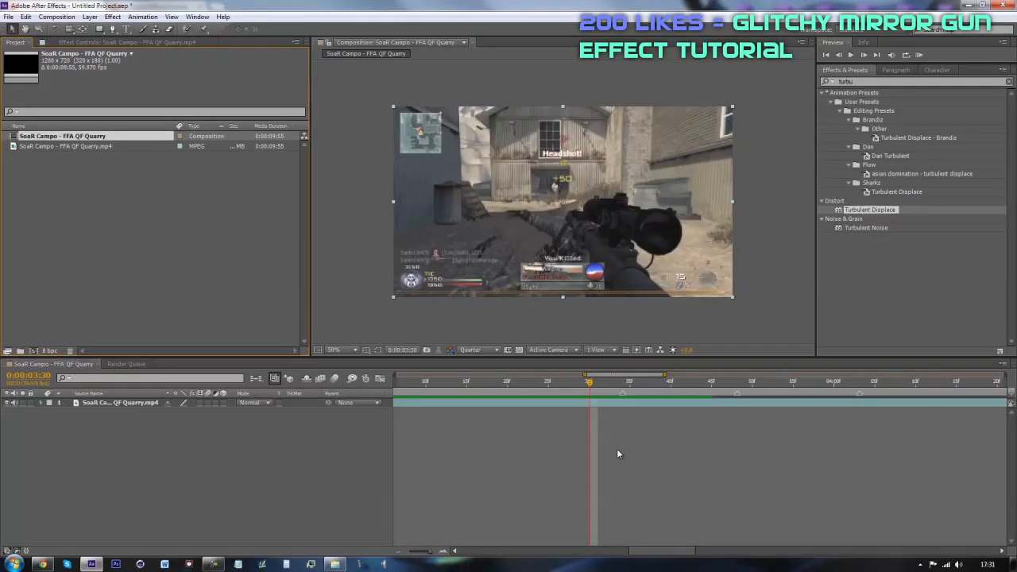
pyautogui.click(399, 552)
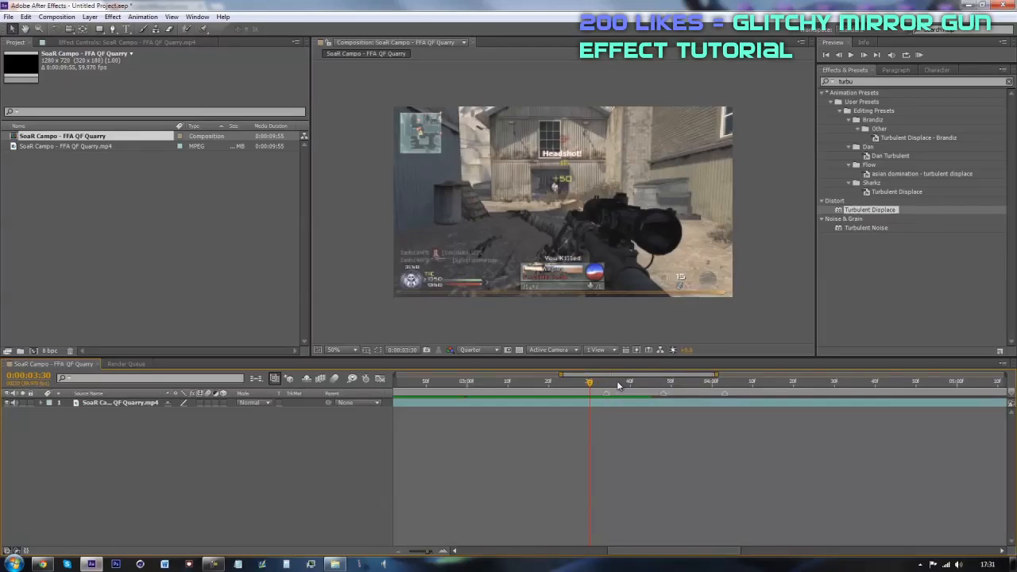
pyautogui.moveTo(592, 384); pyautogui.dragTo(548, 395)
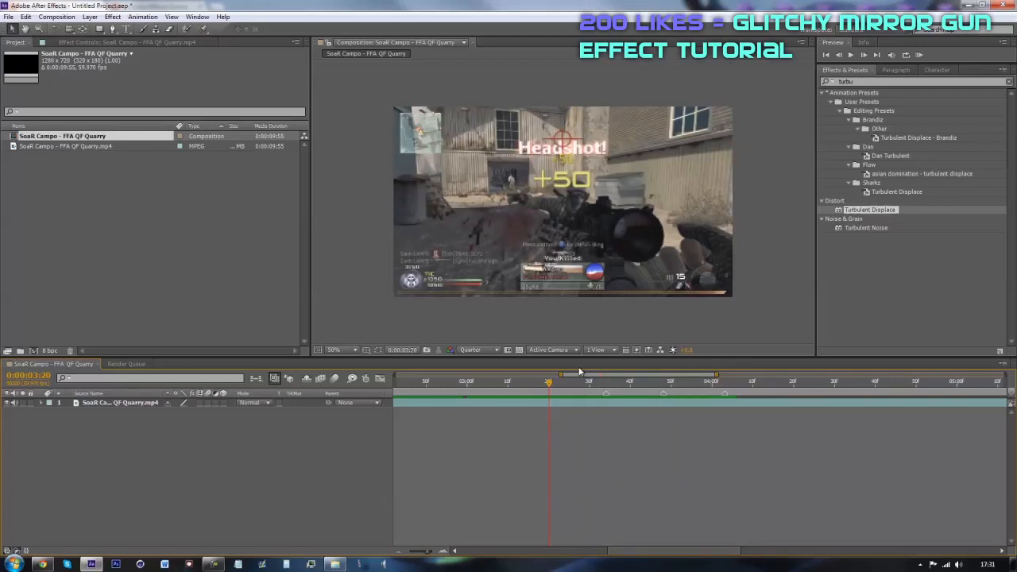
pyautogui.moveTo(550, 384); pyautogui.dragTo(606, 396)
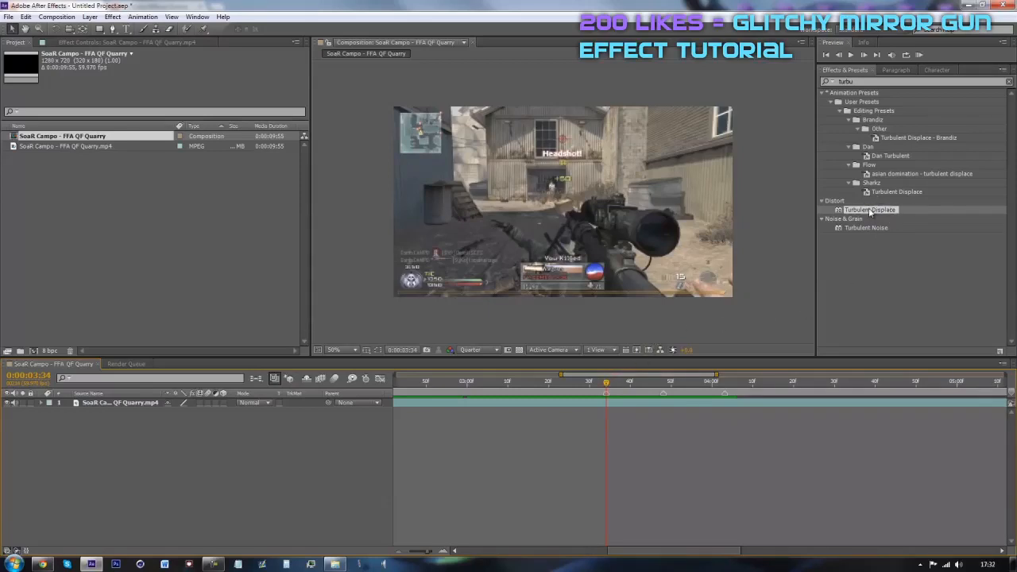
# - Apply Turbulent Displace to the gameplay clip and place the playhead at 0:00:03:30
pyautogui.moveTo(868, 218); pyautogui.dragTo(575, 441)
pyautogui.moveTo(635, 370); pyautogui.dragTo(590, 393)
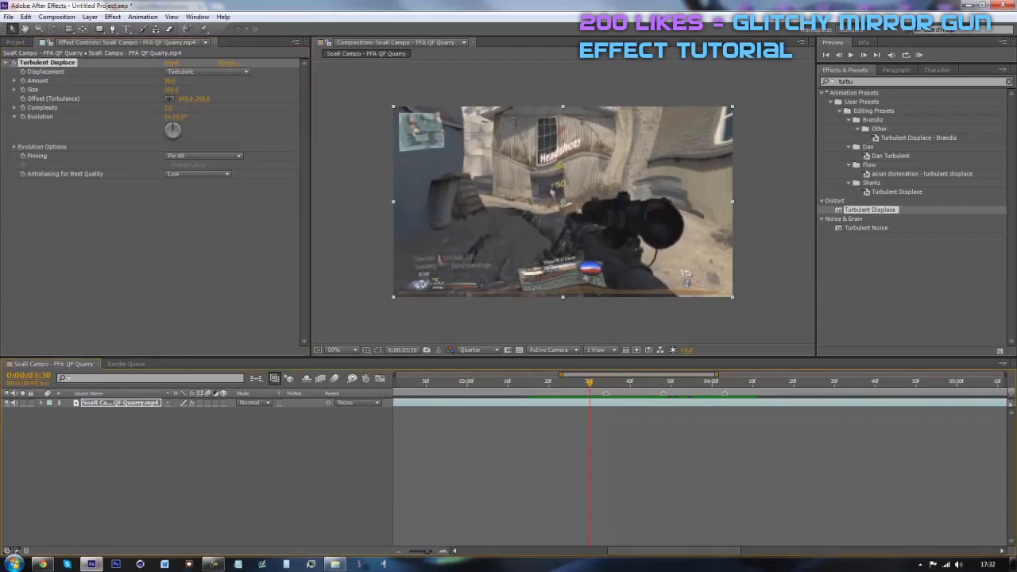
pyautogui.moveTo(578, 375); pyautogui.dragTo(583, 435)
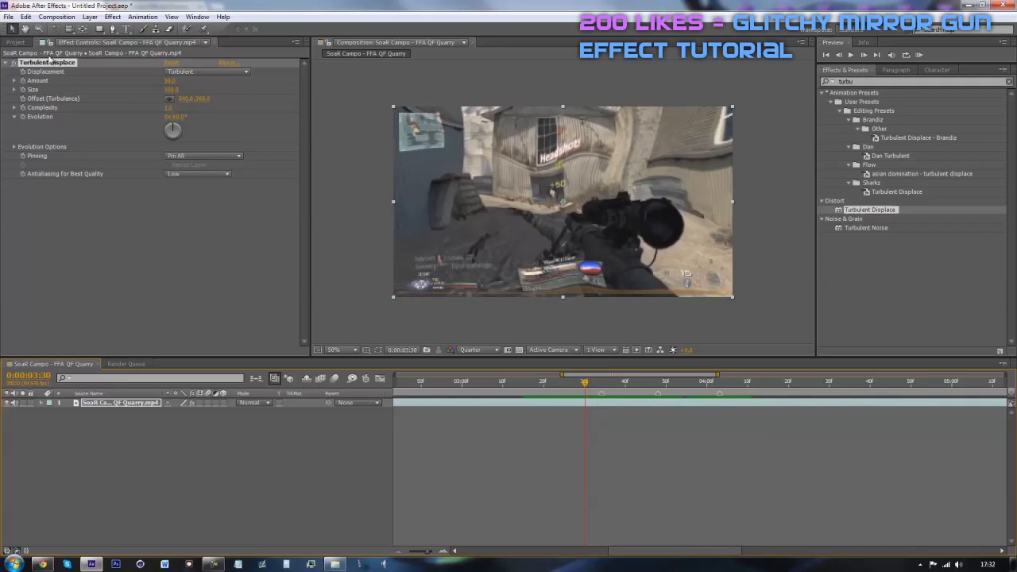
# - Start keyframing Turbulent Displace's Amount and Evolution at 0:00:03:30, with Amount set to 0
pyautogui.click(22, 87)
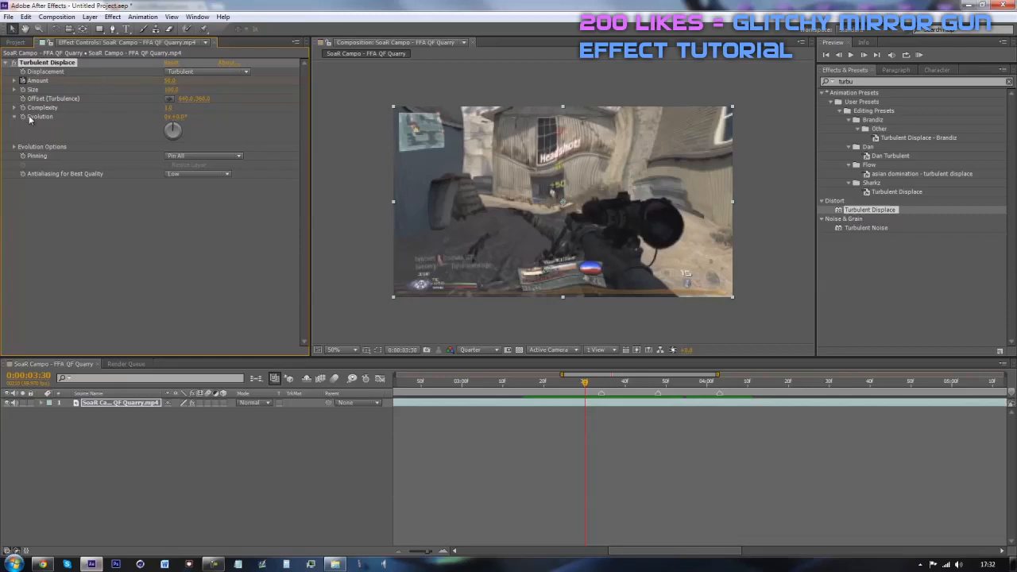
pyautogui.press('u')
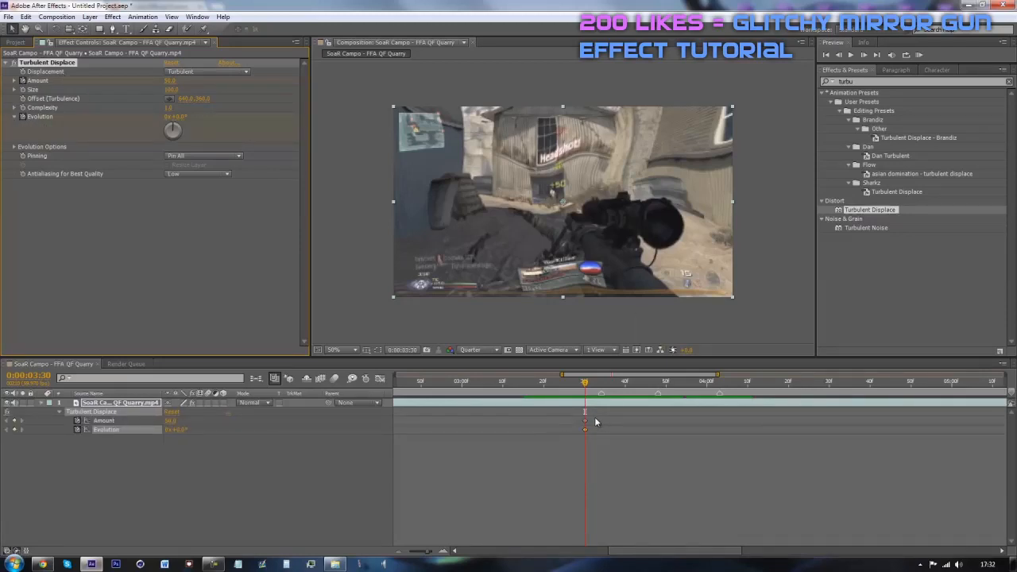
pyautogui.click(169, 421)
pyautogui.write('0')
pyautogui.press('Return')
# - At 0:00:03:39, set Turbulent Displace's Amount to 50 and Evolution to 180°
pyautogui.moveTo(590, 385); pyautogui.dragTo(625, 395)
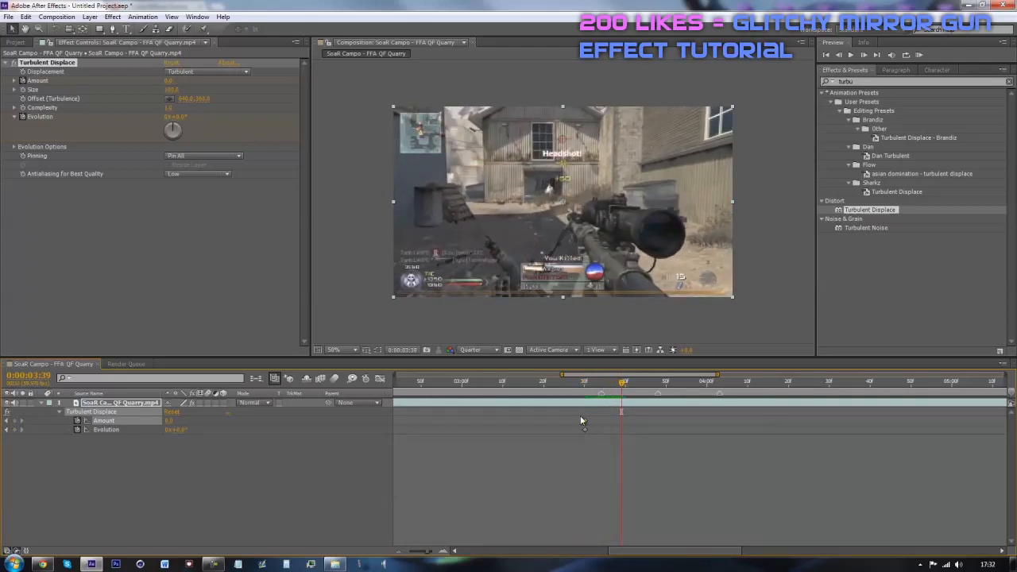
pyautogui.moveTo(618, 387)
pyautogui.mouseDown()
pyautogui.moveTo(608, 384)
pyautogui.moveTo(622, 385)
pyautogui.mouseUp()
pyautogui.click(170, 420)
pyautogui.press('Return')
pyautogui.moveTo(176, 430); pyautogui.dragTo(182, 430)
pyautogui.click(182, 430)
pyautogui.write('180')
pyautogui.press('Return')
# - Add an Evolution keyframe holding 180° at 0:00:03:42 and one of 360° at 0:00:03:54, and nudge both slightly closer together
pyautogui.moveTo(585, 385); pyautogui.dragTo(635, 452)
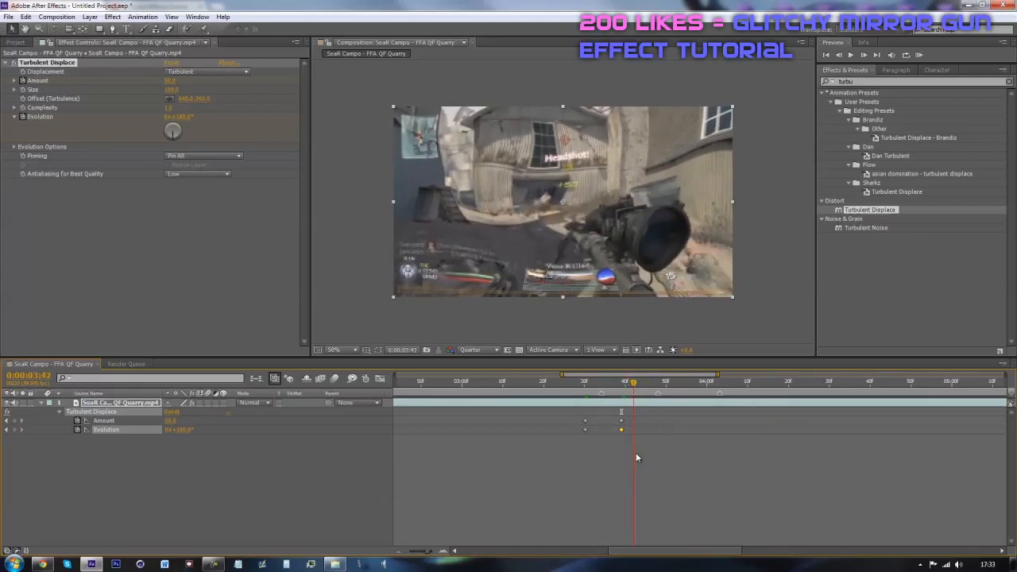
pyautogui.click(14, 429)
pyautogui.moveTo(666, 390); pyautogui.dragTo(682, 397)
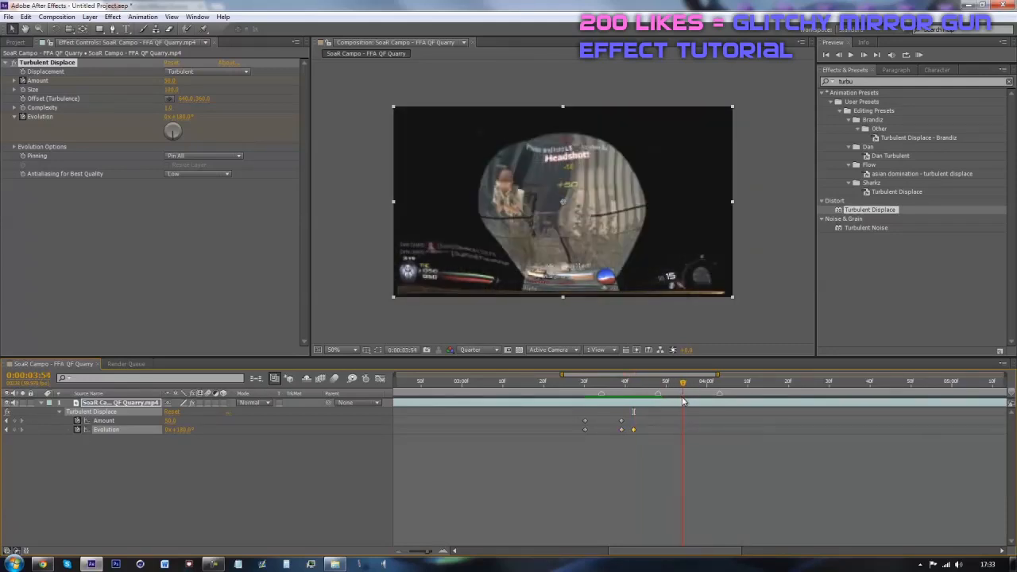
pyautogui.click(181, 430)
pyautogui.write('360')
pyautogui.press('Return')
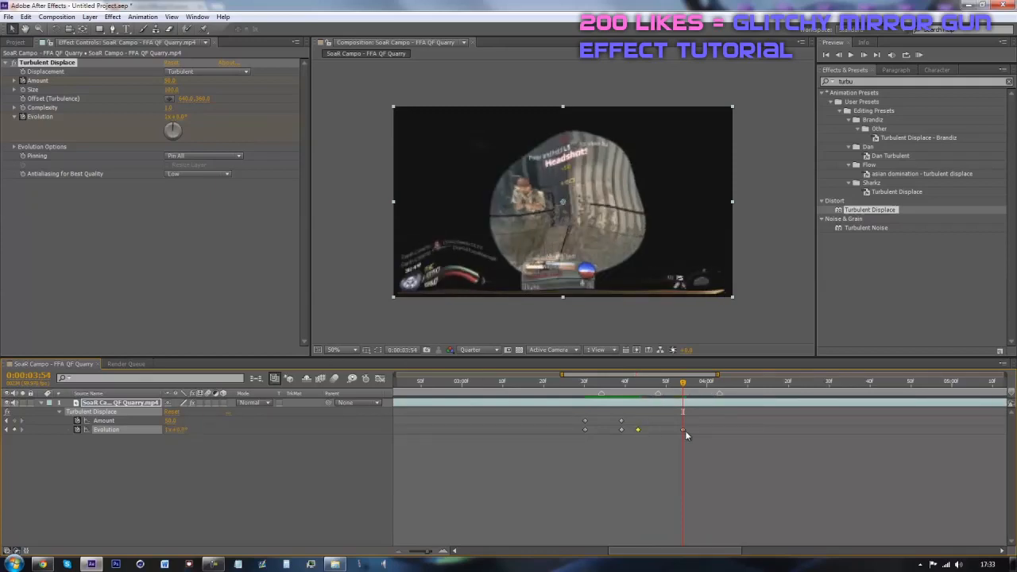
pyautogui.moveTo(682, 434); pyautogui.dragTo(679, 430)
# - Add an Amount keyframe holding 50 at 0:00:04:03, and at 0:00:04:32 set Amount to 0 and Evolution to 1x+180°
pyautogui.click(634, 392)
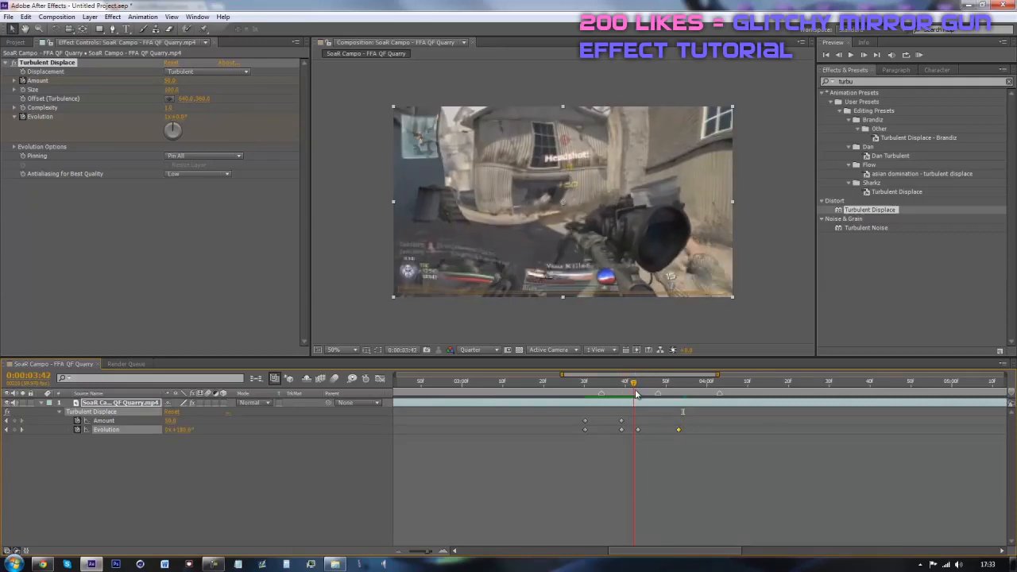
pyautogui.moveTo(636, 393); pyautogui.dragTo(720, 381)
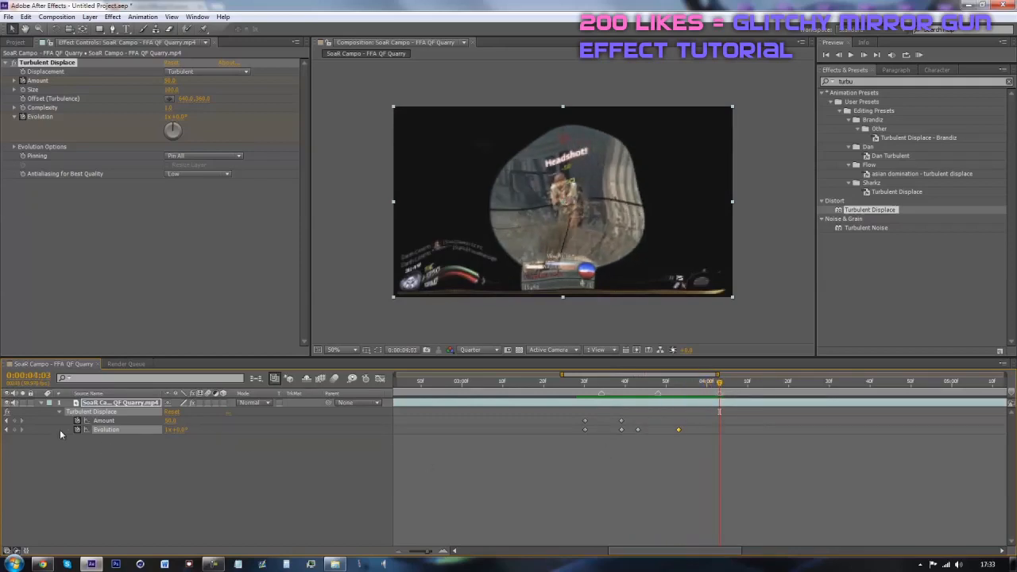
pyautogui.click(13, 421)
pyautogui.moveTo(736, 391); pyautogui.dragTo(836, 403)
pyautogui.click(170, 420)
pyautogui.press('Return')
pyautogui.click(180, 430)
pyautogui.write('180')
pyautogui.press('Return')
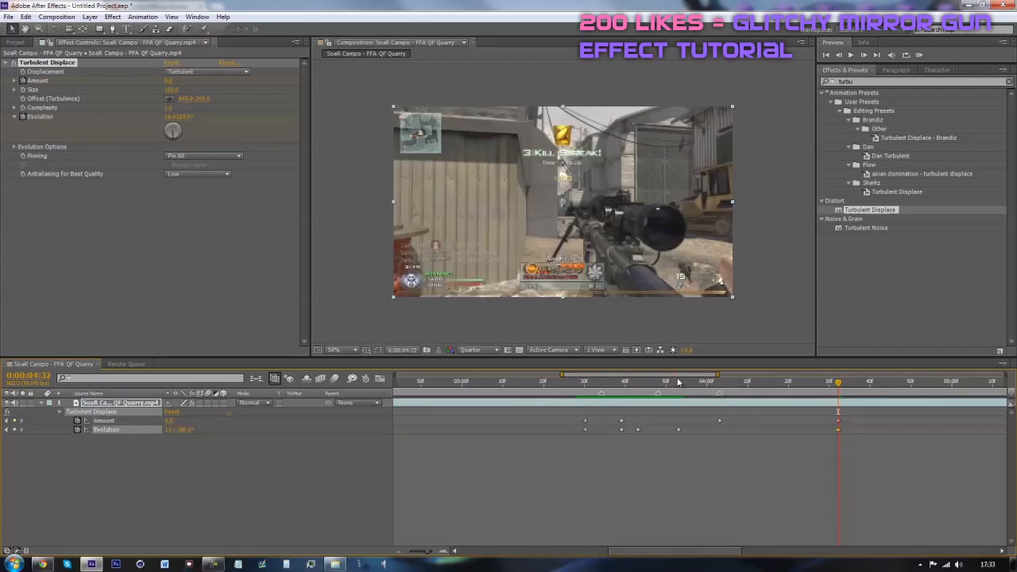
# - Set Evolution to 1x+0° at 0:00:04:03 and scrub through the displacement animation
pyautogui.moveTo(688, 395); pyautogui.dragTo(719, 399)
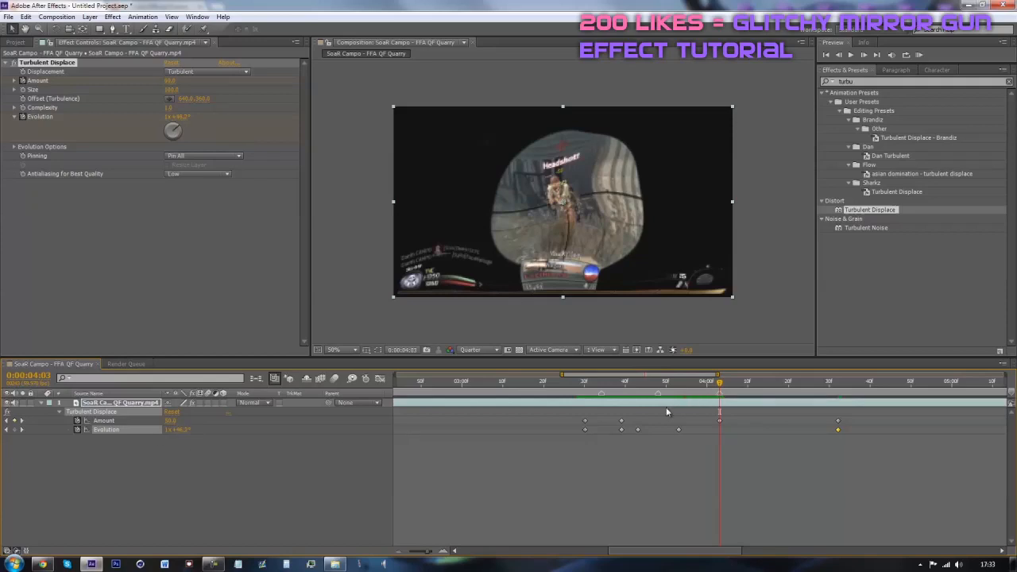
pyautogui.click(725, 442)
pyautogui.click(182, 430)
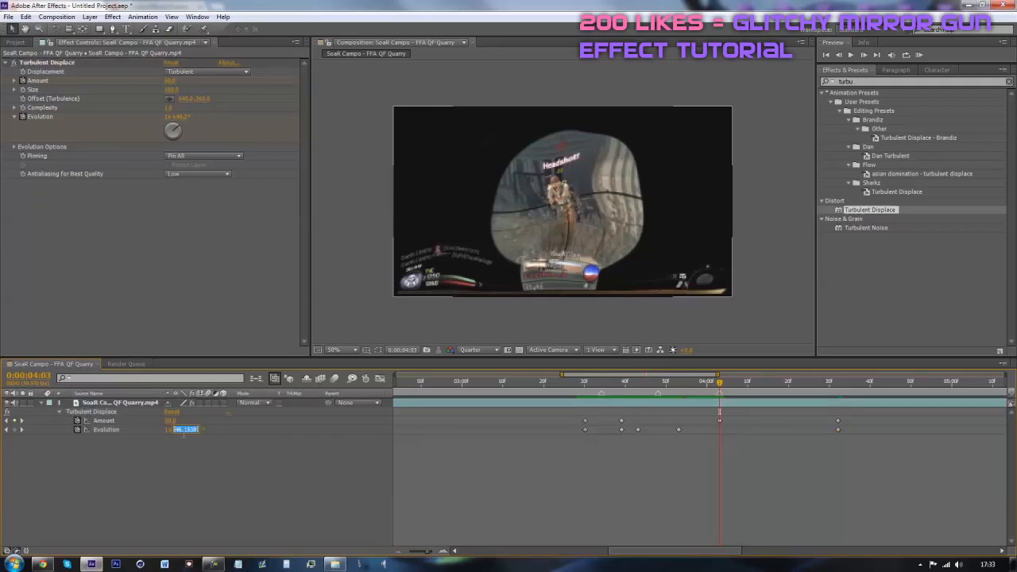
pyautogui.write('0')
pyautogui.press('Return')
pyautogui.click(686, 389)
pyautogui.moveTo(687, 391); pyautogui.dragTo(457, 427)
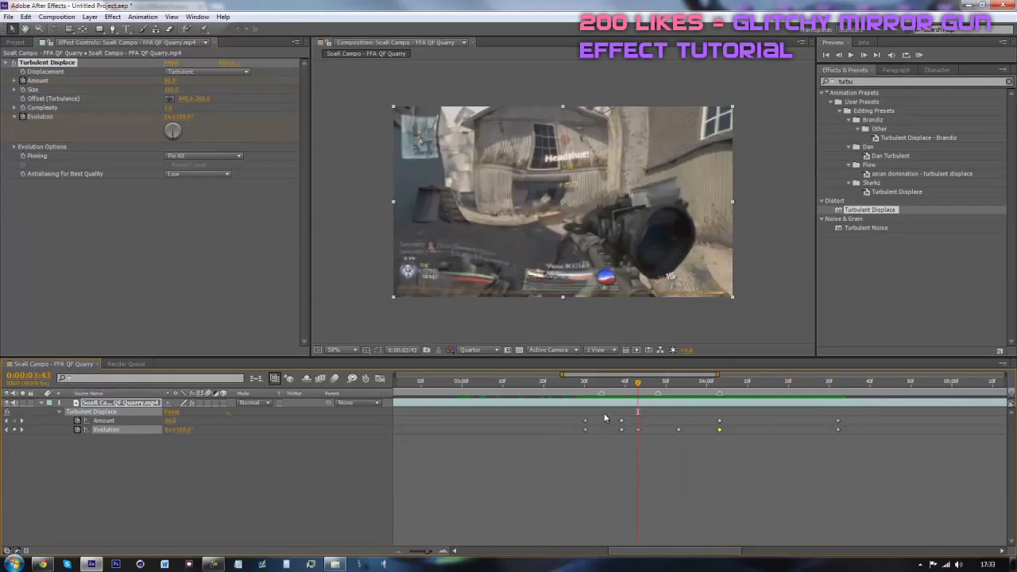
# - Go back to 0:00:03:30 and apply the Wave Warp effect to the gameplay clip
pyautogui.click(582, 382)
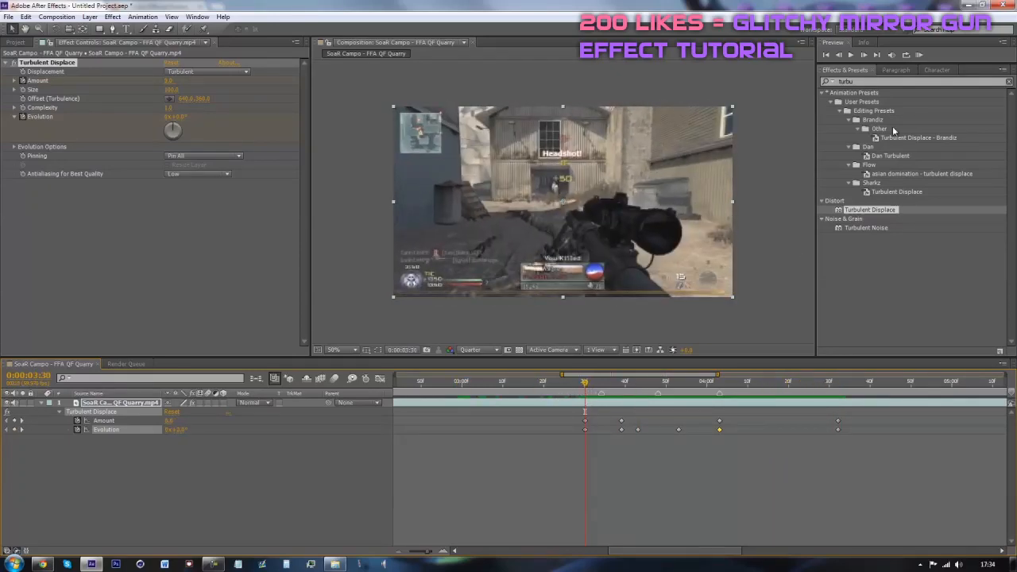
pyautogui.moveTo(854, 83); pyautogui.dragTo(746, 73)
pyautogui.write('wave war')
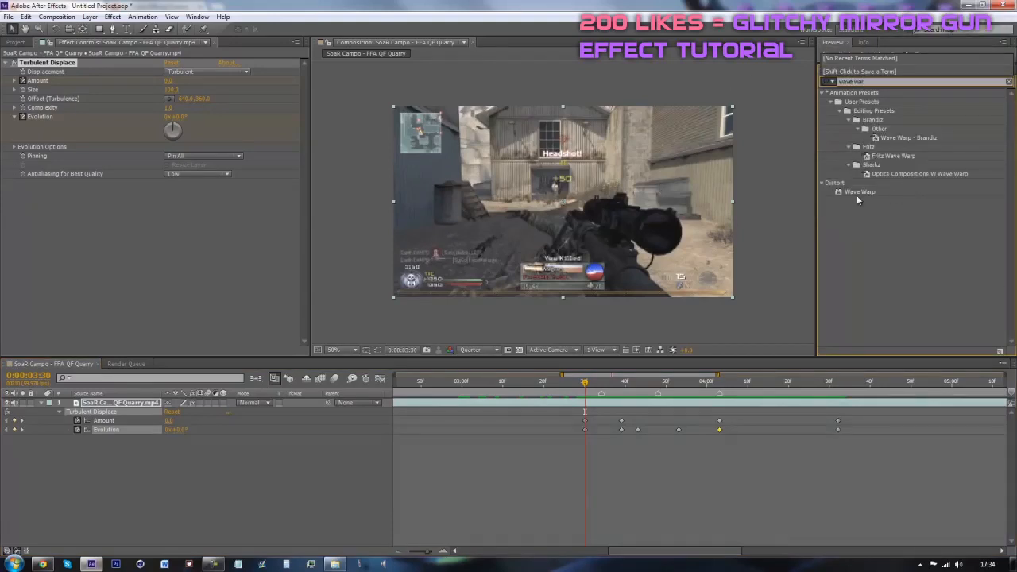
pyautogui.click(857, 194)
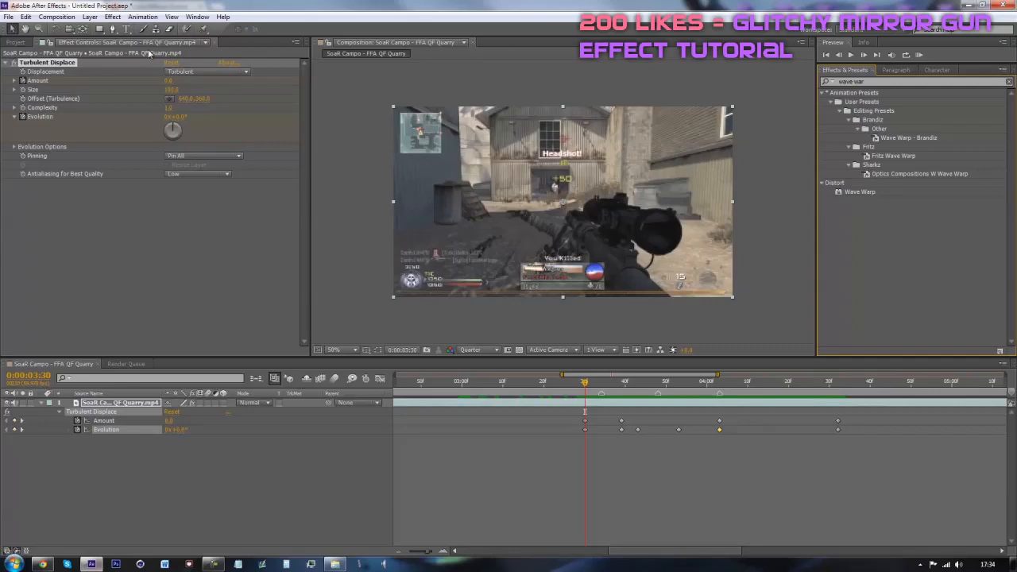
pyautogui.click(113, 17)
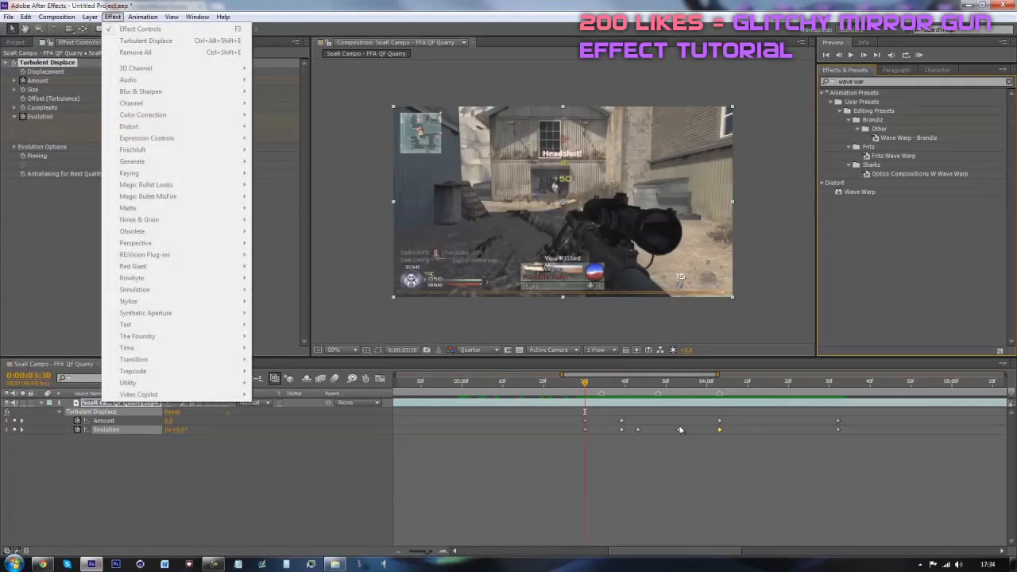
pyautogui.click(630, 403)
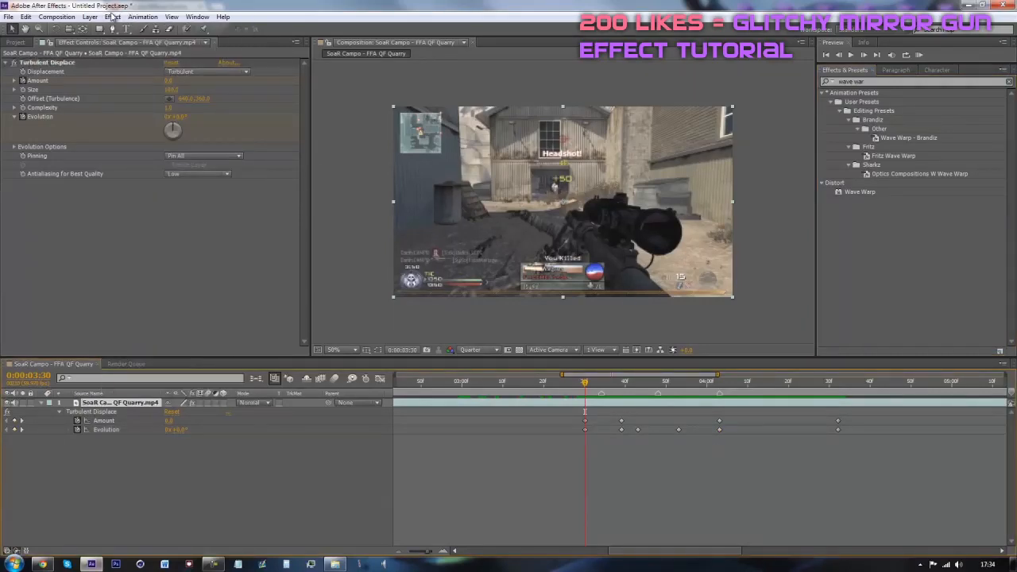
pyautogui.click(113, 17)
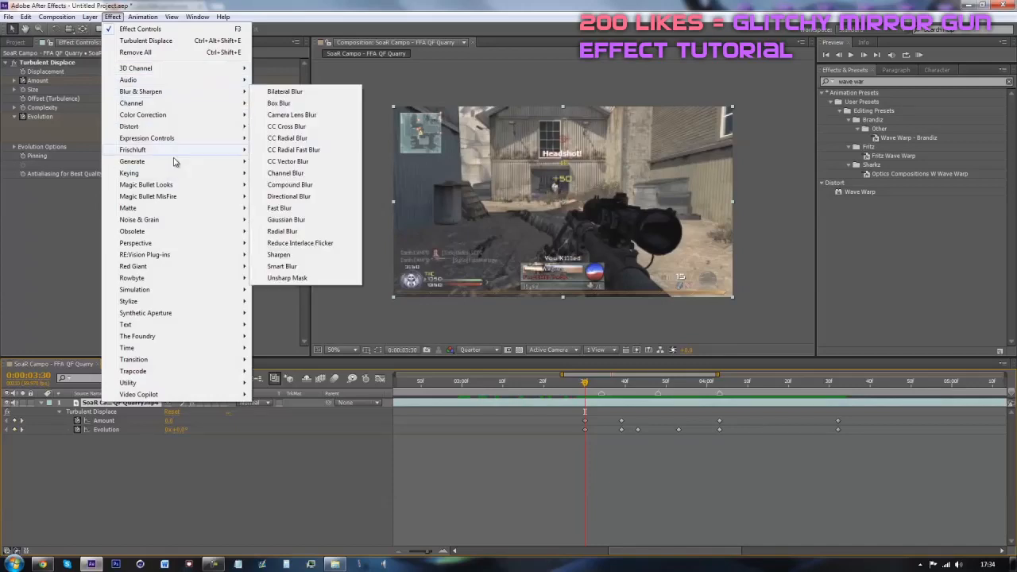
pyautogui.moveTo(128, 127)
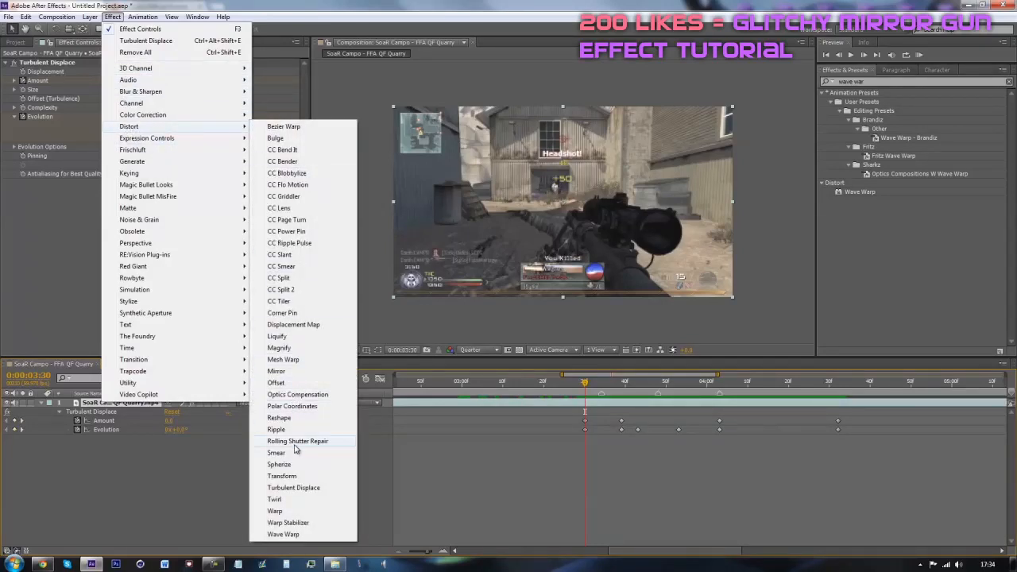
pyautogui.click(284, 534)
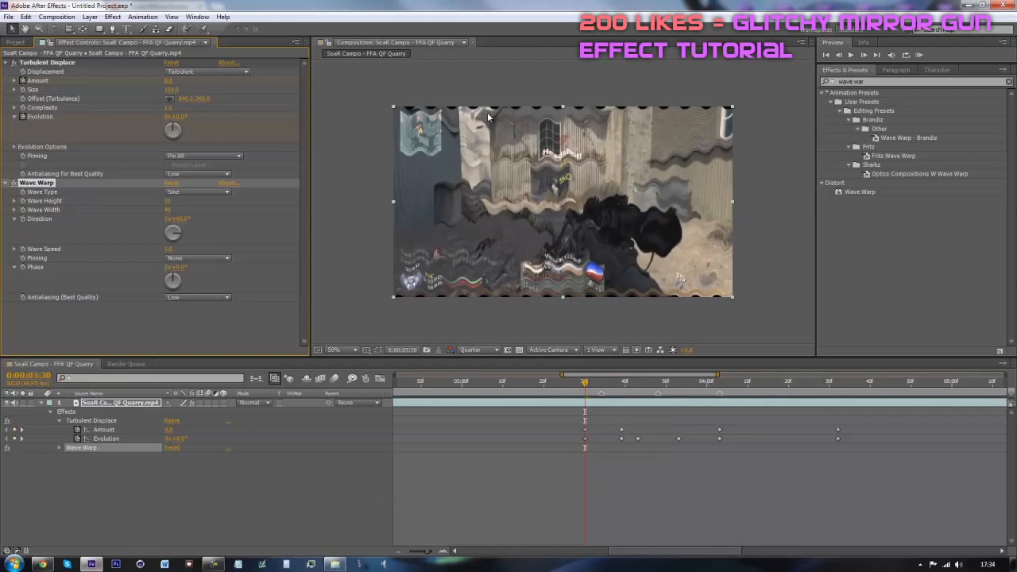
# - Find the Motion Tile effect and add it to the clip above Turbulent Displace in the effect order
pyautogui.moveTo(870, 82); pyautogui.dragTo(739, 89)
pyautogui.write('mo')
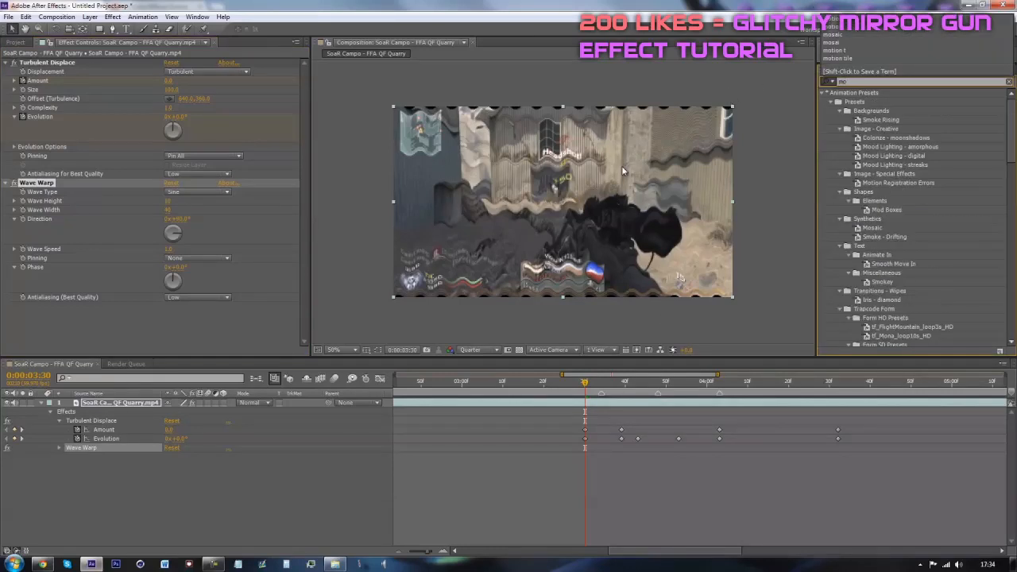
pyautogui.write('tion')
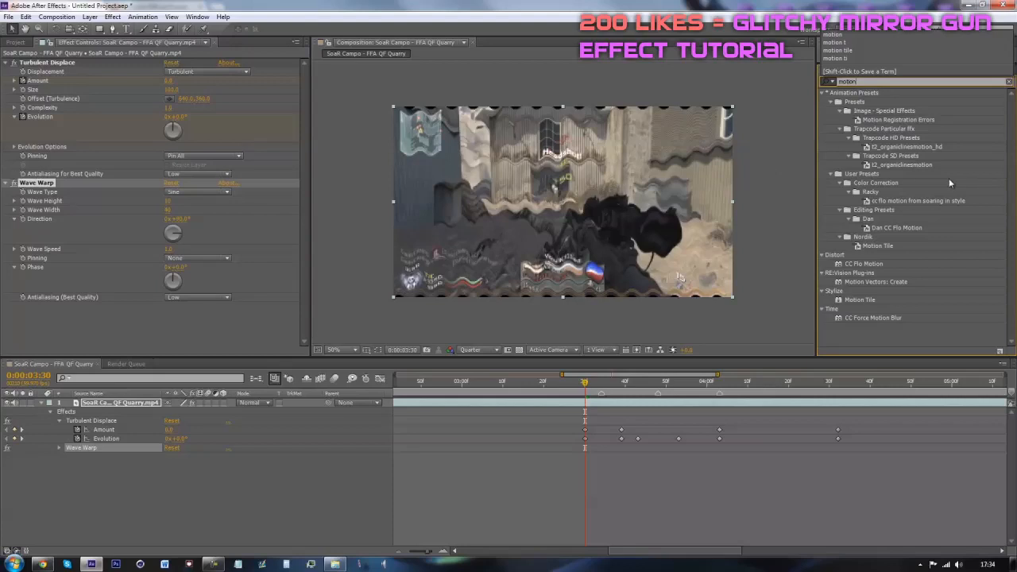
pyautogui.moveTo(859, 299); pyautogui.dragTo(112, 60)
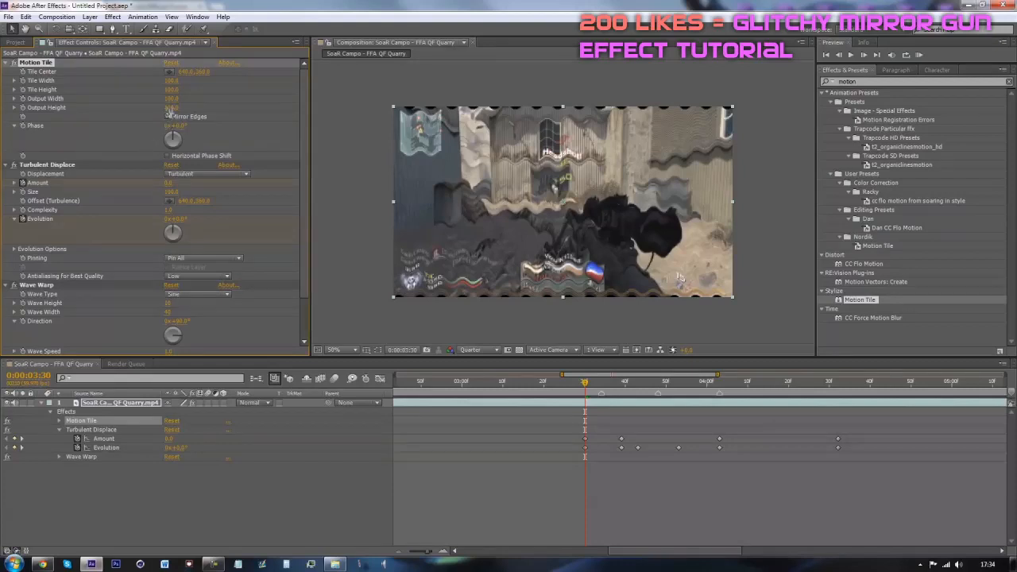
# - Turn on Mirror Edges in Motion Tile with Output Height at about 1060, and undo the Output Width change
pyautogui.click(168, 116)
pyautogui.moveTo(171, 99); pyautogui.dragTo(203, 100)
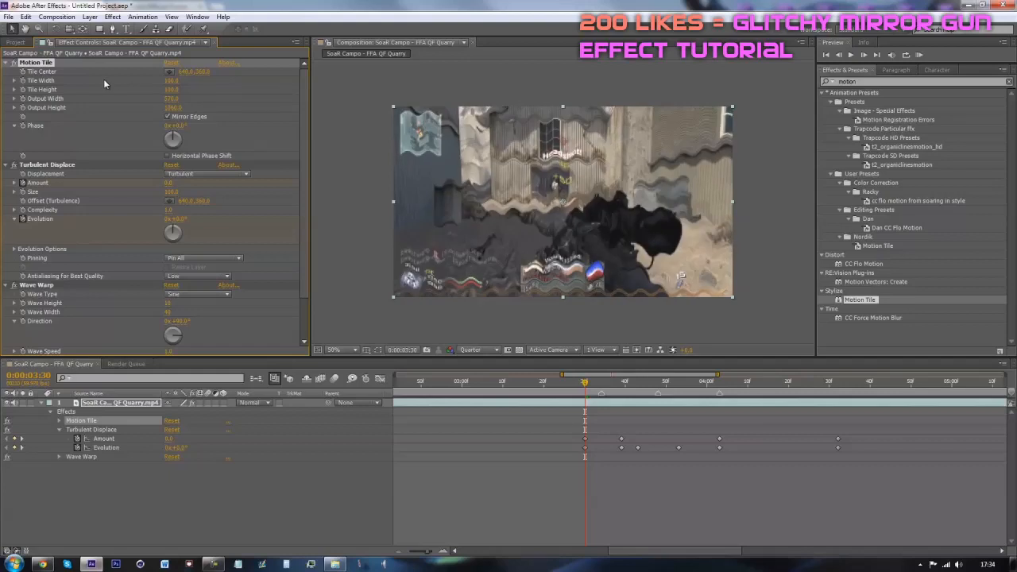
pyautogui.hotkey('ctrl', 'z')
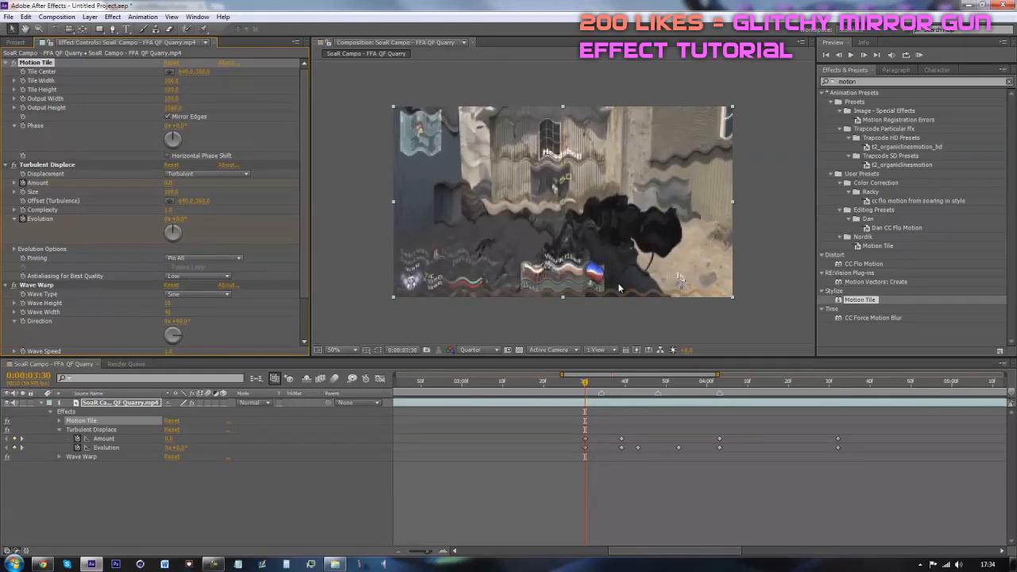
# - Start Wave Warp's Wave Height and Direction keyframes at 0:00:03:30 and move both to about 0:00:03:39
pyautogui.scroll(-2, 198, 239)
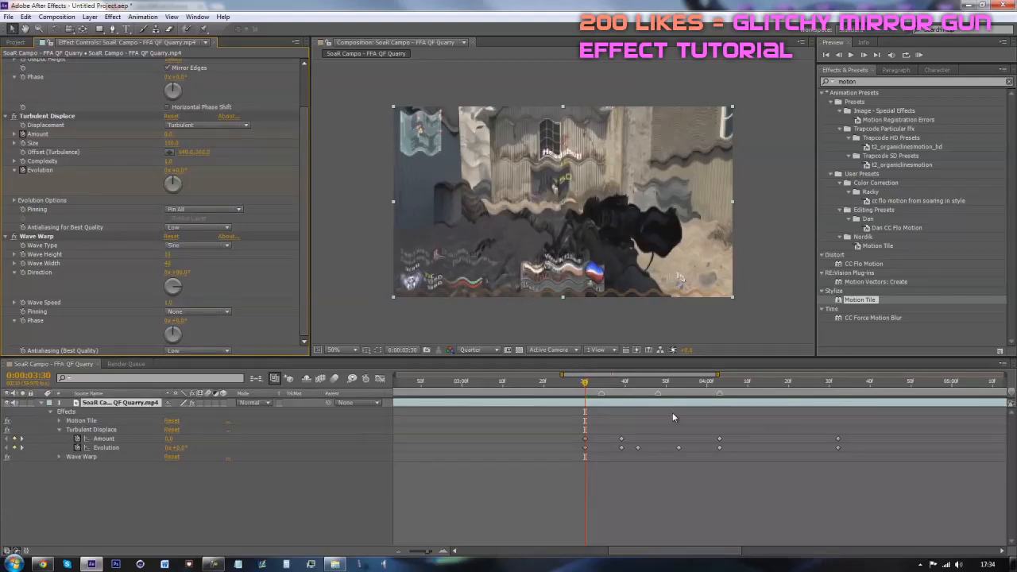
pyautogui.click(102, 431)
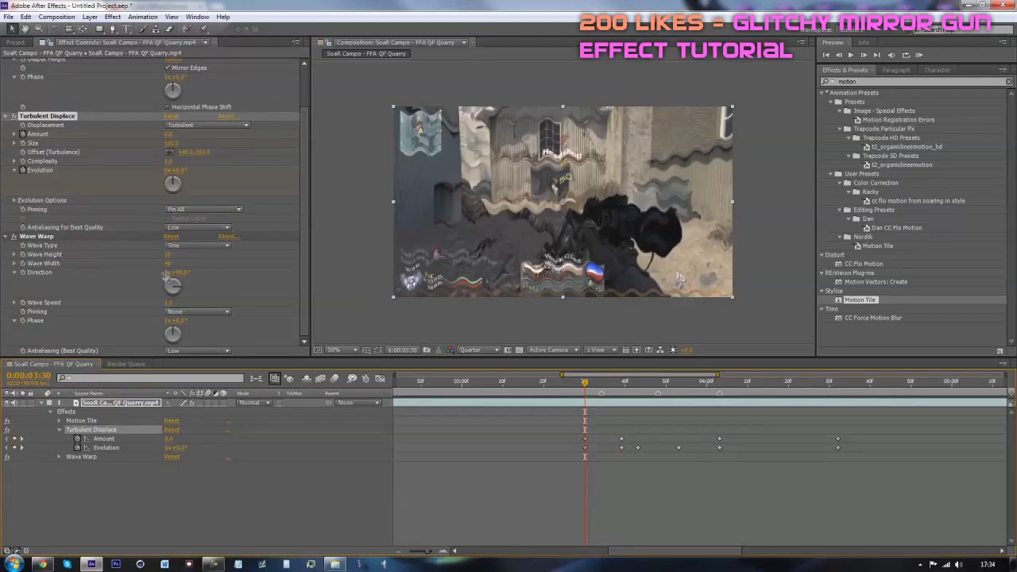
pyautogui.moveTo(167, 263)
pyautogui.mouseDown()
pyautogui.moveTo(69, 269)
pyautogui.moveTo(467, 264)
pyautogui.moveTo(298, 270)
pyautogui.moveTo(214, 294)
pyautogui.mouseUp()
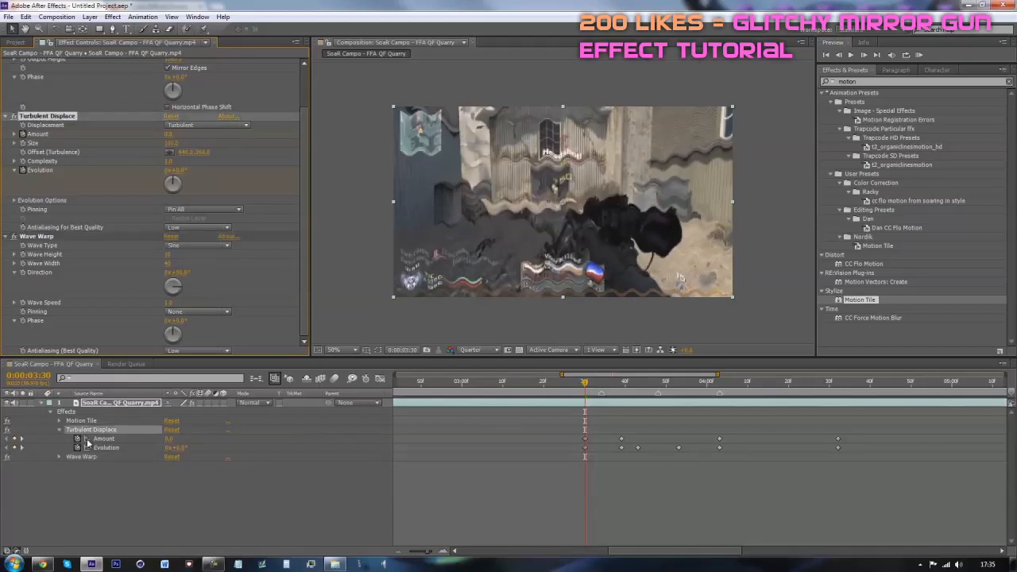
pyautogui.click(22, 255)
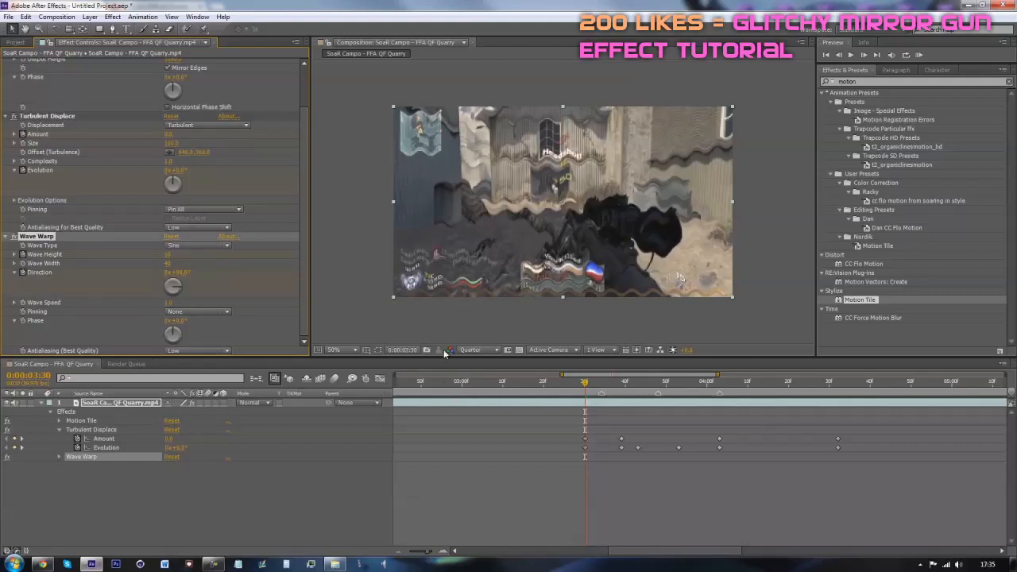
pyautogui.press('u')
pyautogui.press('u')
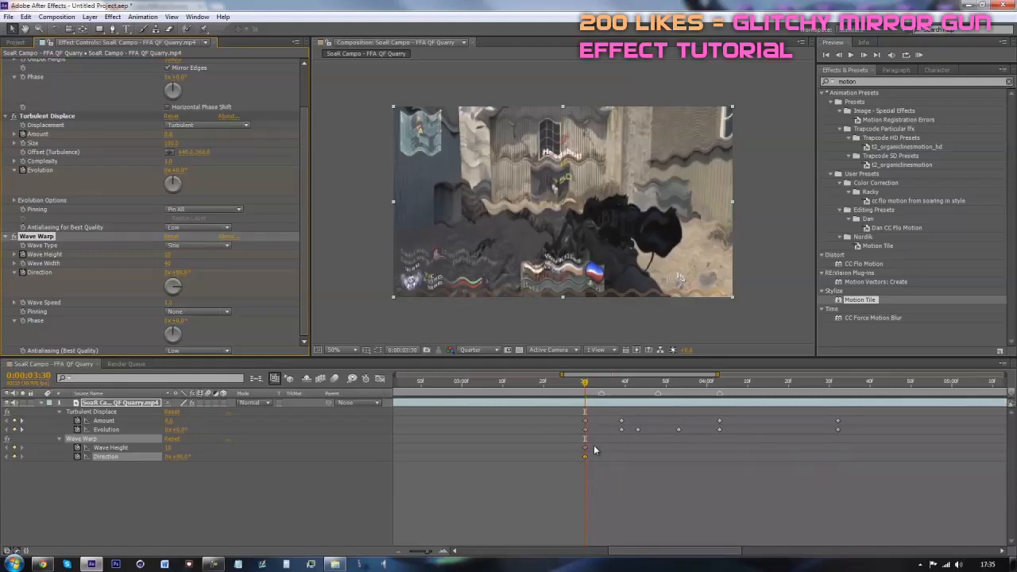
pyautogui.moveTo(594, 447); pyautogui.dragTo(620, 459)
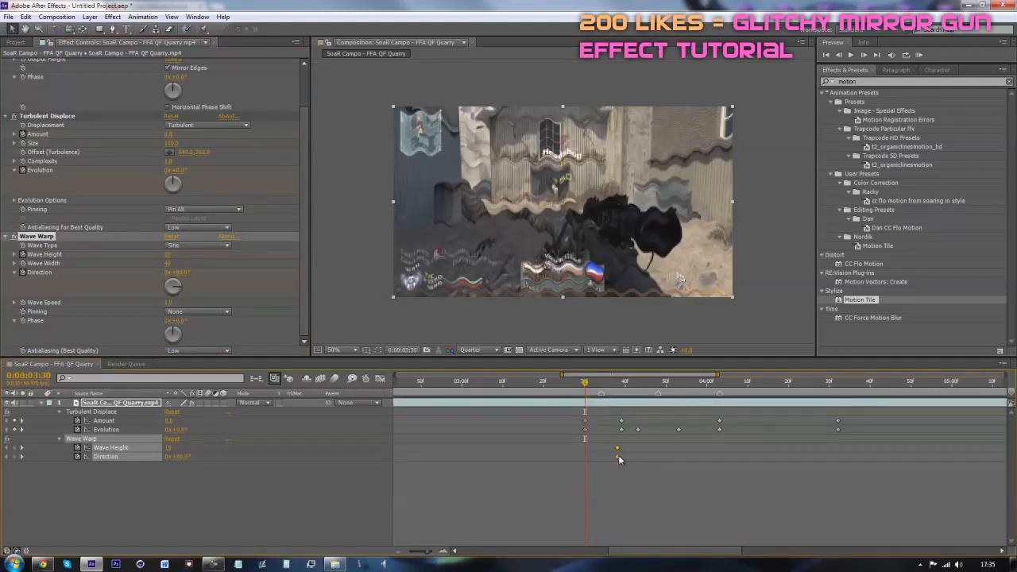
# - Set Wave Warp's Direction to 0° and Wave Height to 0 at 0:00:03:30
pyautogui.click(180, 457)
pyautogui.write('0')
pyautogui.press('Return')
pyautogui.click(167, 449)
pyautogui.write('0')
pyautogui.press('Return')
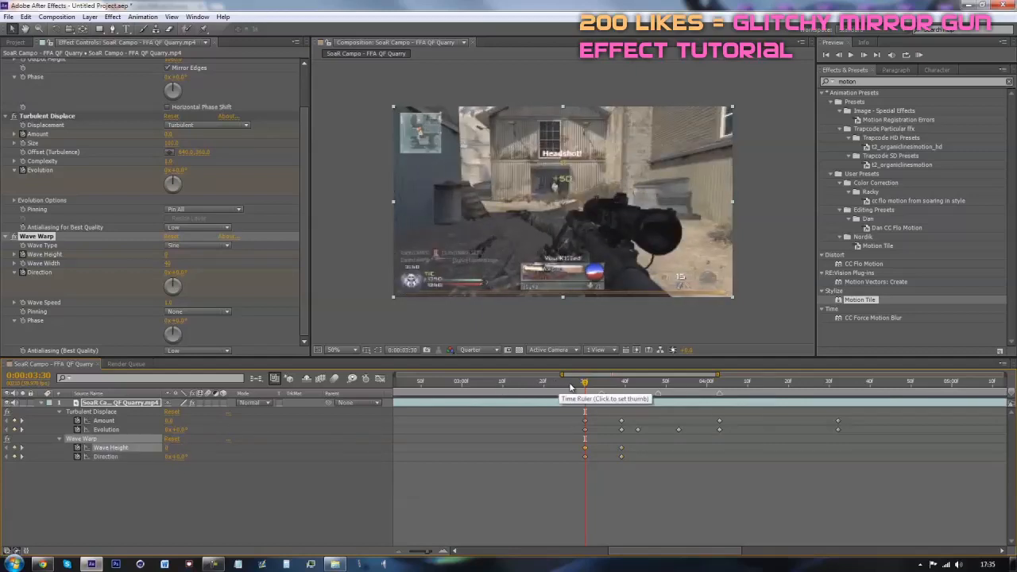
# - Move the second pair of Wave Height and Direction keyframes earlier to 0:00:03:34
pyautogui.click(619, 383)
pyautogui.moveTo(622, 390); pyautogui.dragTo(602, 459)
pyautogui.click(623, 450)
# - At 0:00:03:47, set Wave Warp's Direction to 180° and Wave Height to 0
pyautogui.moveTo(582, 388); pyautogui.dragTo(653, 416)
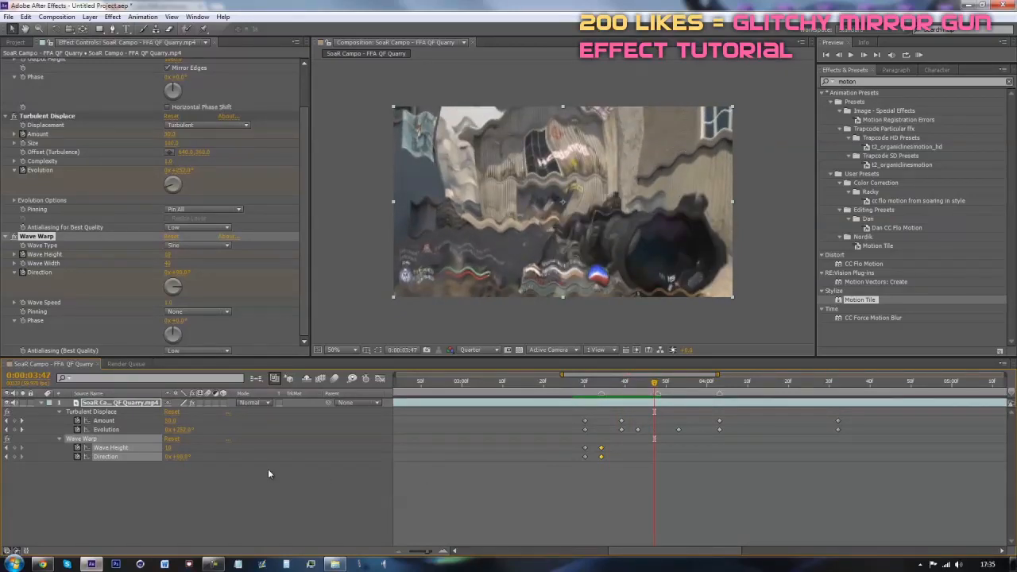
pyautogui.click(191, 454)
pyautogui.write('150')
pyautogui.press('Return')
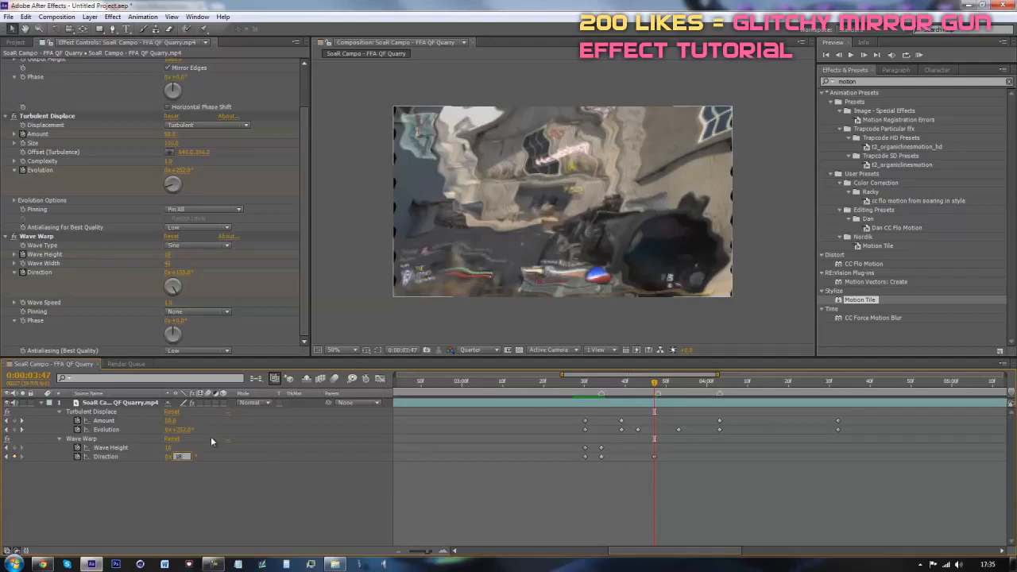
pyautogui.click(167, 448)
pyautogui.write('0')
pyautogui.press('Return')
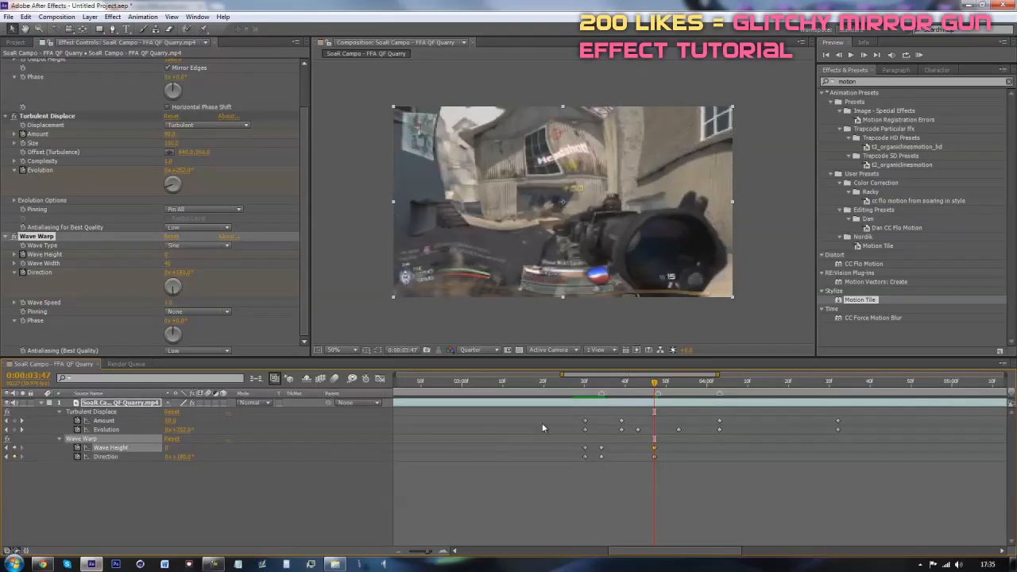
# - Scrub through the Wave Warp animation up to 0:00:03:47 to check the distortion
pyautogui.moveTo(566, 380); pyautogui.dragTo(584, 465)
pyautogui.moveTo(591, 381); pyautogui.dragTo(602, 394)
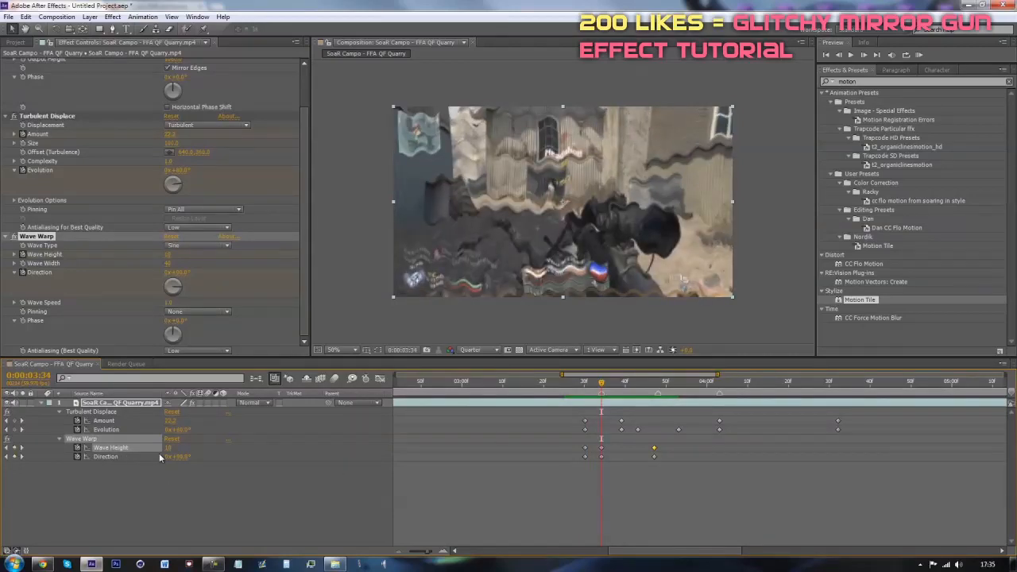
pyautogui.moveTo(601, 401); pyautogui.dragTo(654, 436)
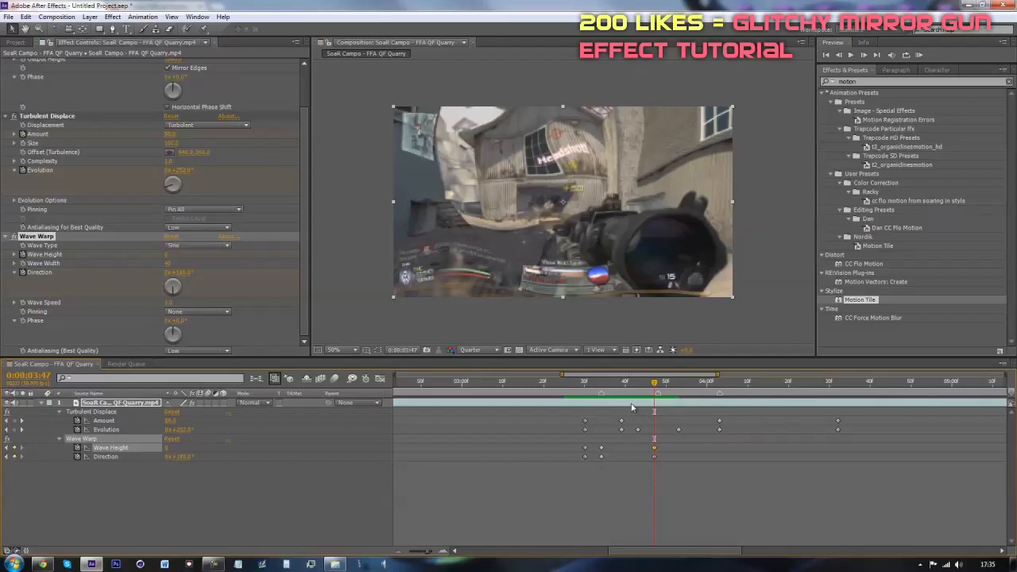
# - Copy the Wave Height and Direction keyframes at 0:00:03:34 and 0:00:03:47, and paste them at about 0:00:03:48 and at 0:00:04:03
pyautogui.moveTo(649, 388); pyautogui.dragTo(591, 477)
pyautogui.hotkey('ctrl', 'c')
pyautogui.hotkey('ctrl', 'v')
pyautogui.moveTo(658, 397); pyautogui.dragTo(721, 414)
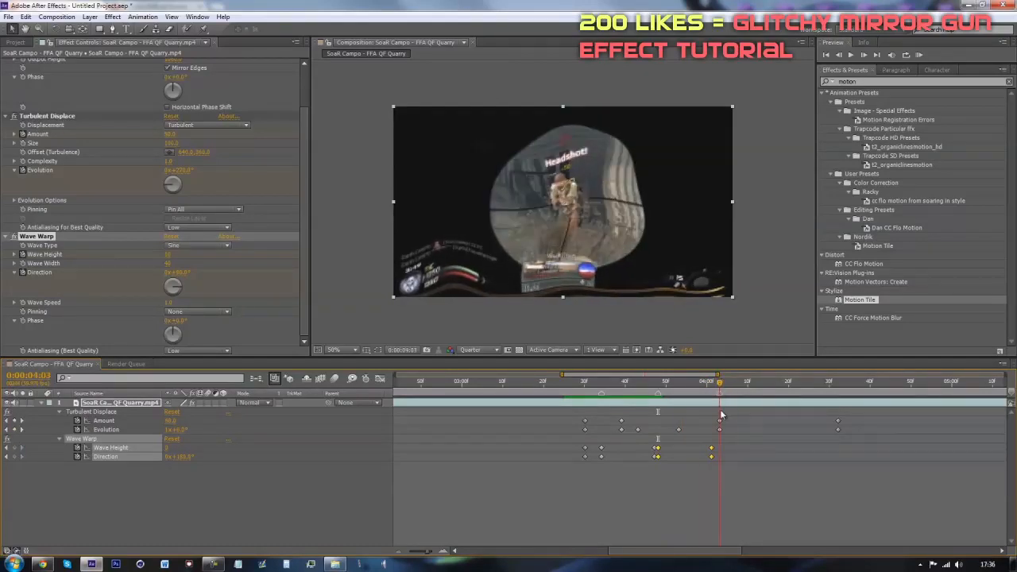
pyautogui.hotkey('ctrl', 'v')
# - Shift the first keyframes of the pasted Wave Warp sets to about 0:00:03:50 and 0:00:04:05
pyautogui.moveTo(649, 442); pyautogui.dragTo(649, 467)
pyautogui.hotkey('alt', 'Left')
pyautogui.moveTo(654, 441)
pyautogui.mouseDown()
pyautogui.moveTo(669, 459)
pyautogui.moveTo(654, 459)
pyautogui.mouseUp()
pyautogui.moveTo(731, 442)
pyautogui.mouseDown()
pyautogui.moveTo(716, 458)
pyautogui.moveTo(728, 456)
pyautogui.mouseUp()
# - Scrub through the combined displacement and wave animation up to 0:00:04:38, ending at 0:00:04:27
pyautogui.moveTo(555, 387); pyautogui.dragTo(643, 443)
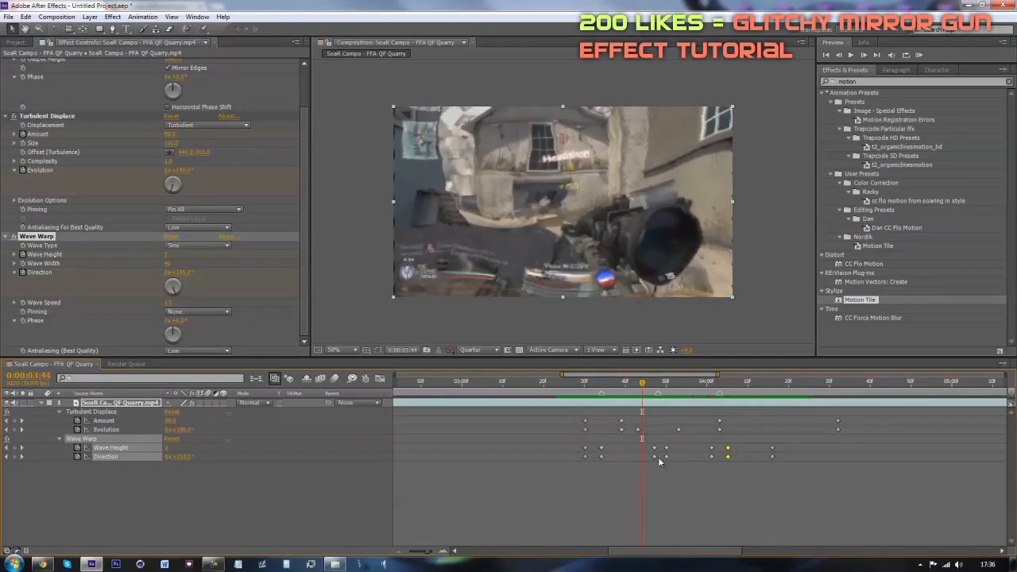
pyautogui.click(656, 483)
pyautogui.moveTo(561, 386); pyautogui.dragTo(833, 411)
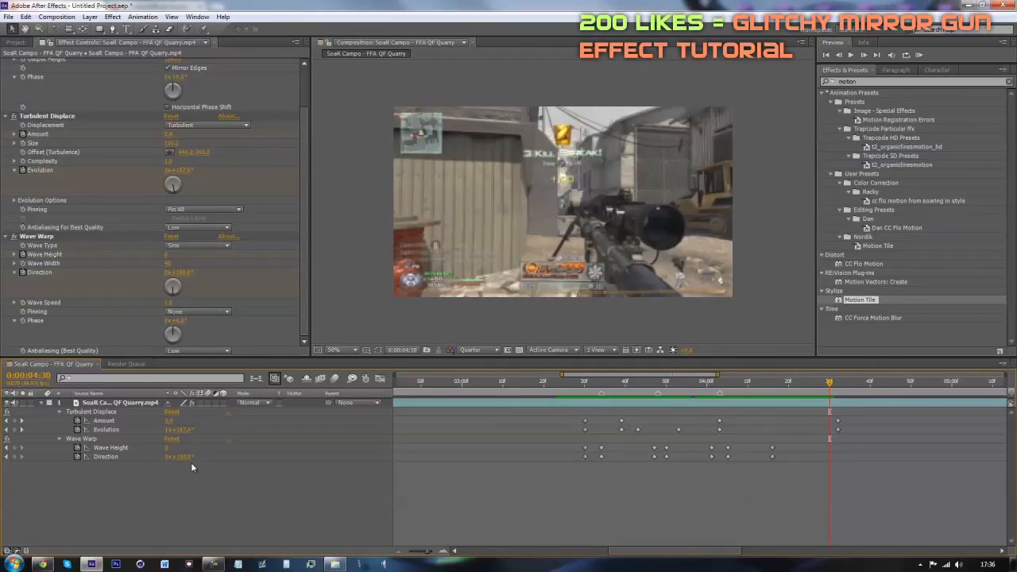
pyautogui.moveTo(831, 384); pyautogui.dragTo(840, 390)
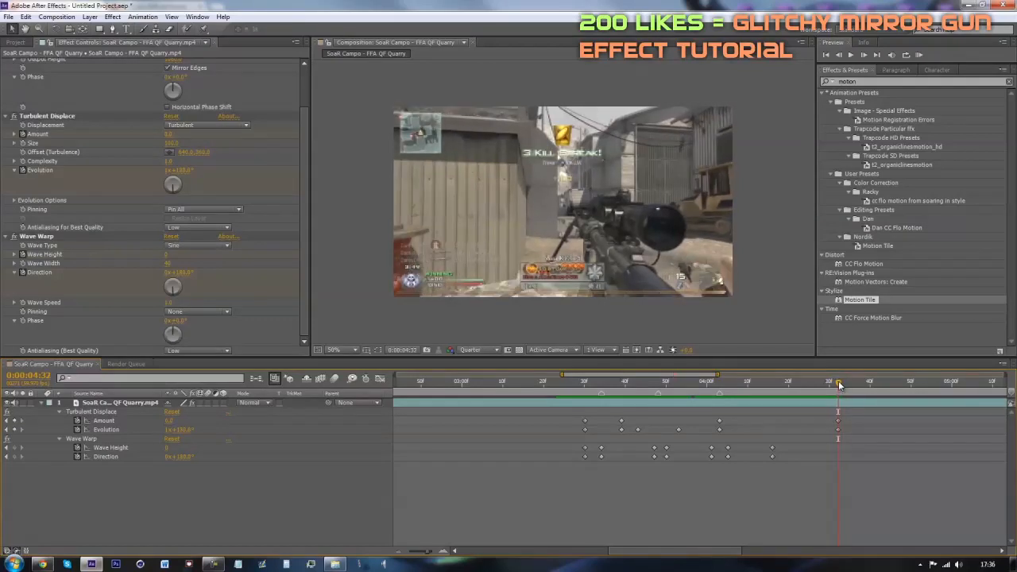
pyautogui.moveTo(842, 385); pyautogui.dragTo(865, 389)
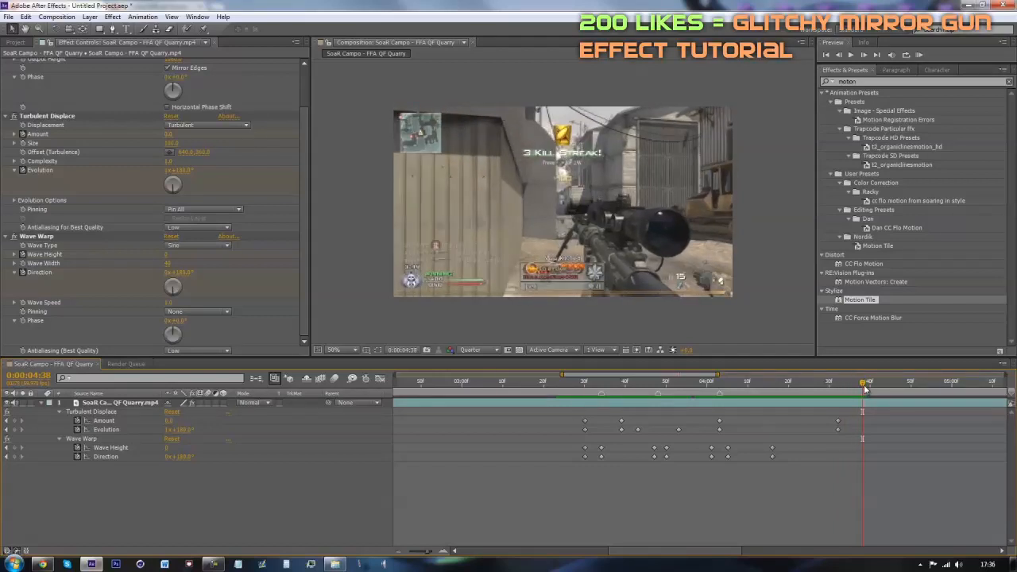
pyautogui.moveTo(865, 387); pyautogui.dragTo(819, 542)
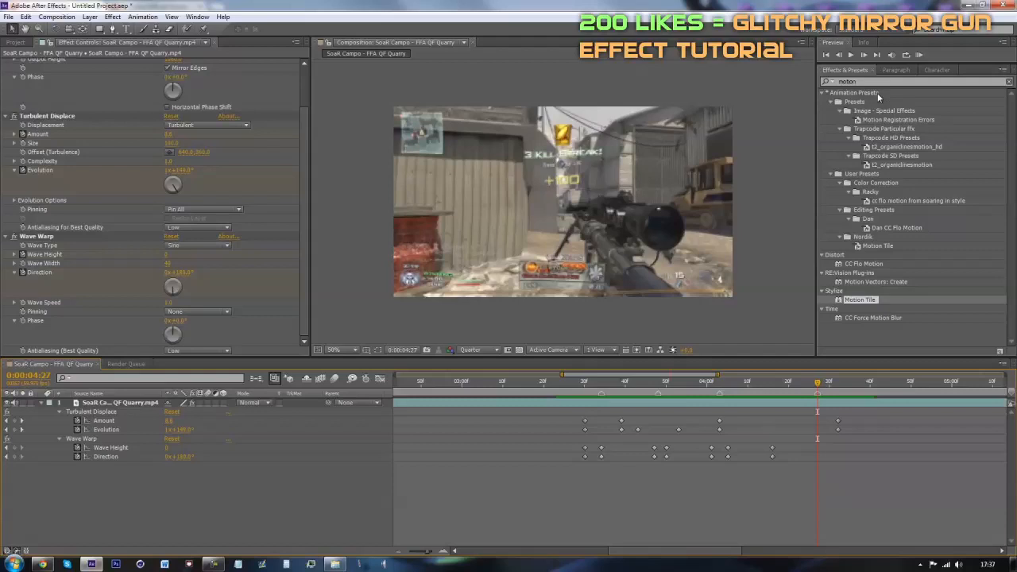
# - Find the Warp effect, apply it to the gameplay clip and set its Warp Style to FishEye
pyautogui.click(843, 81)
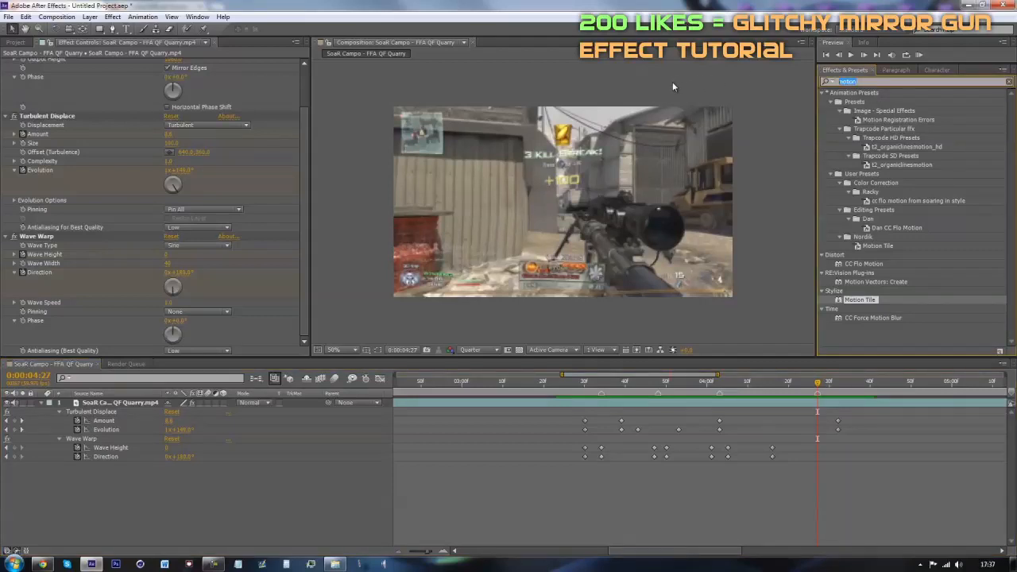
pyautogui.write('warp')
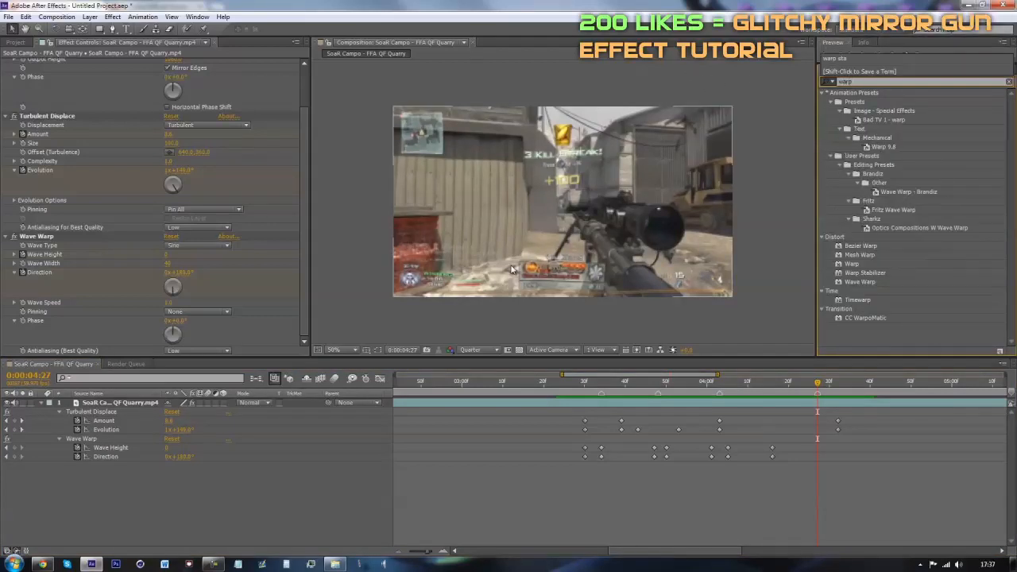
pyautogui.click(538, 413)
pyautogui.click(112, 17)
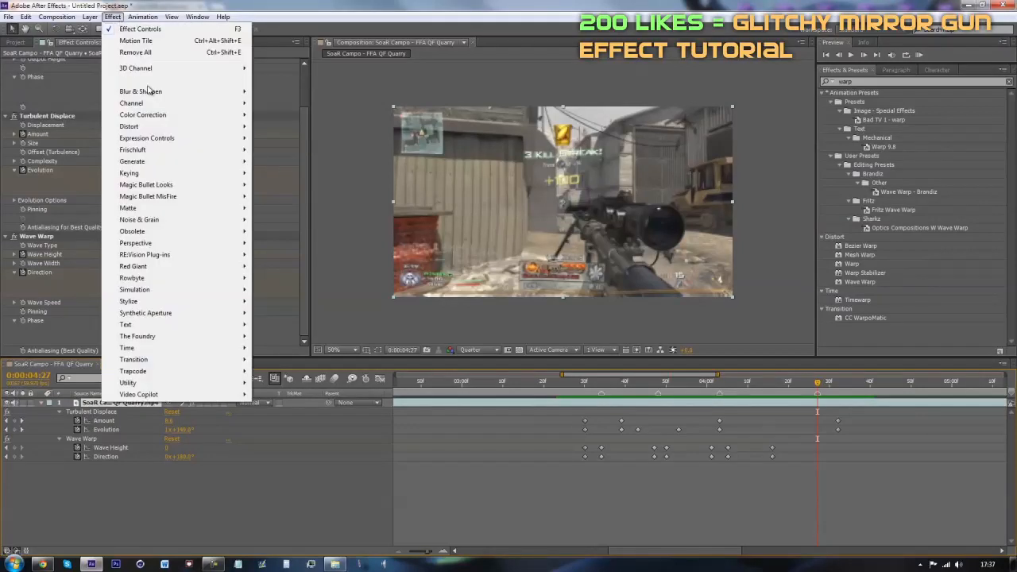
pyautogui.moveTo(129, 128)
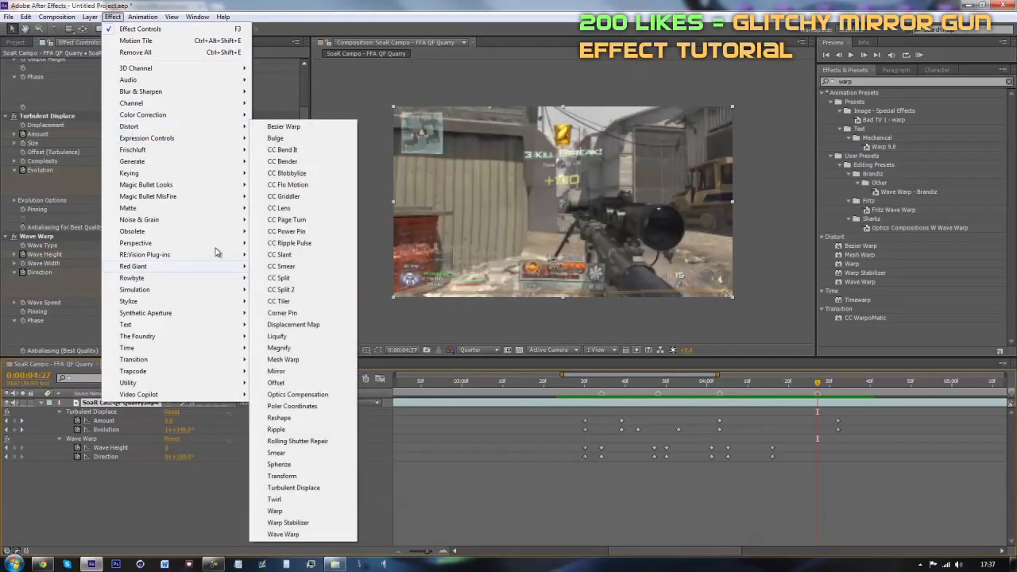
pyautogui.click(876, 303)
pyautogui.moveTo(852, 264); pyautogui.dragTo(213, 244)
pyautogui.moveTo(75, 290); pyautogui.dragTo(76, 291)
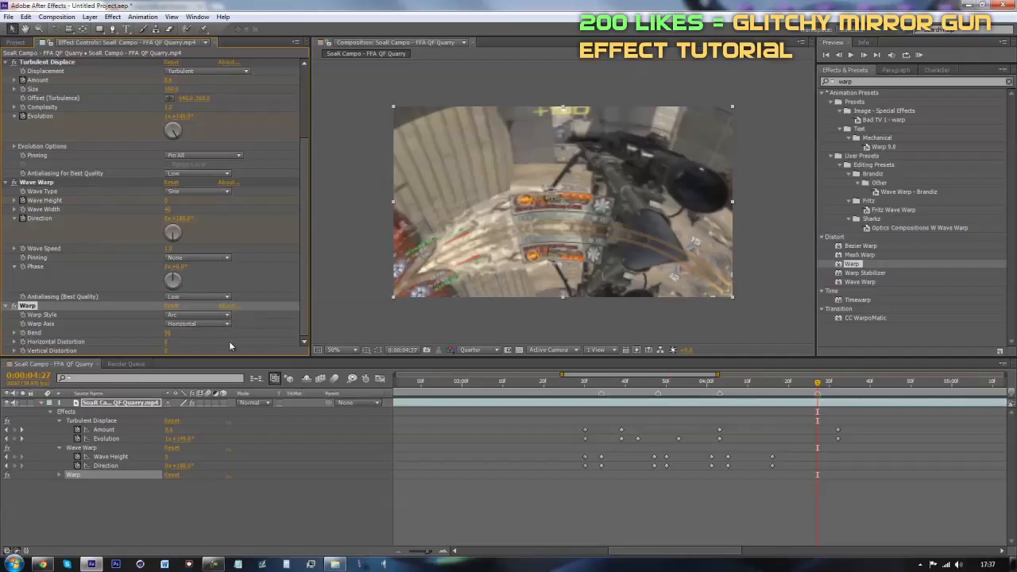
pyautogui.click(198, 316)
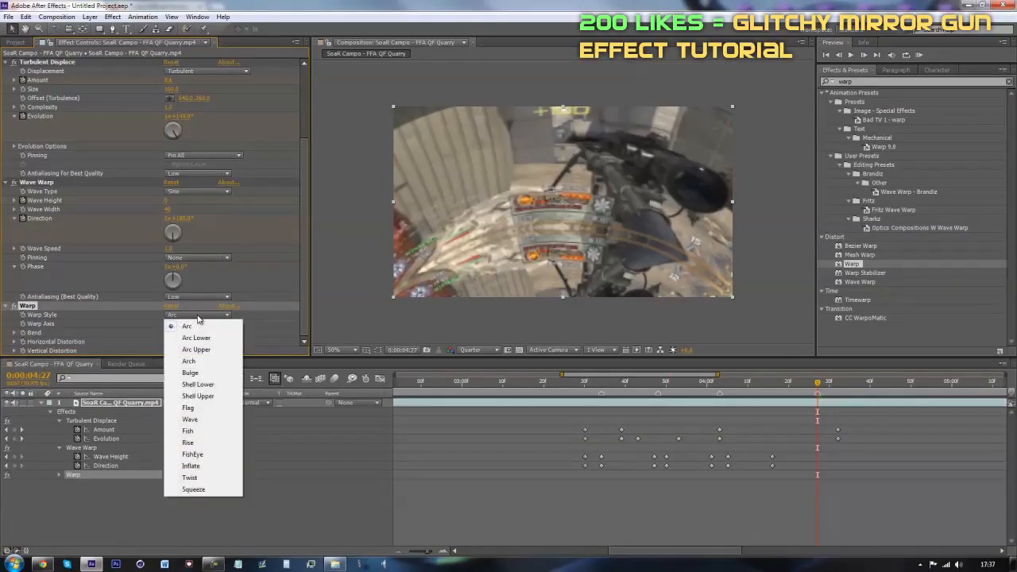
pyautogui.click(192, 456)
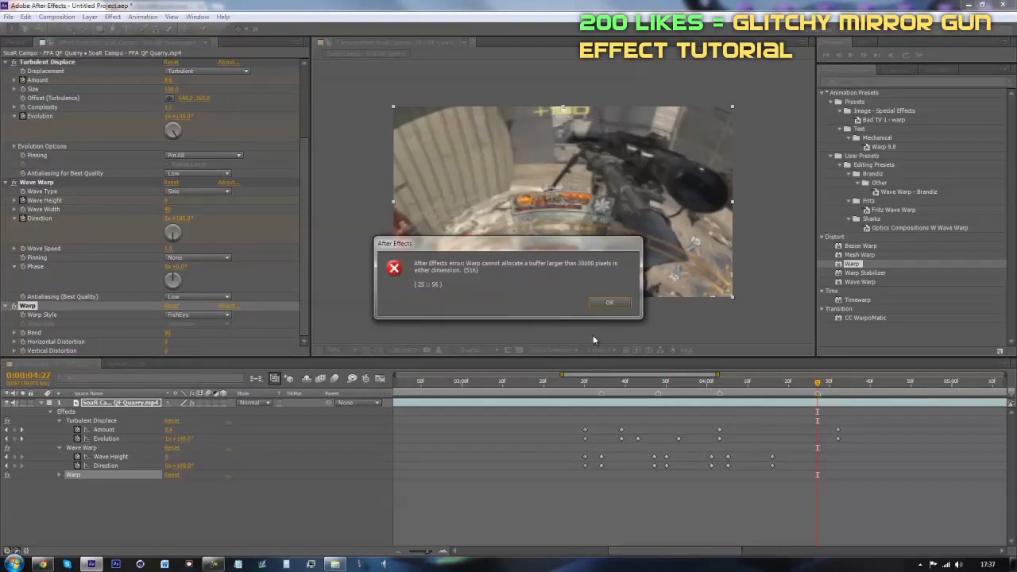
# - Dismiss the Warp errors and toggle Wave Warp, Turbulent Displace and Motion Tile to test the clip without them
pyautogui.click(606, 303)
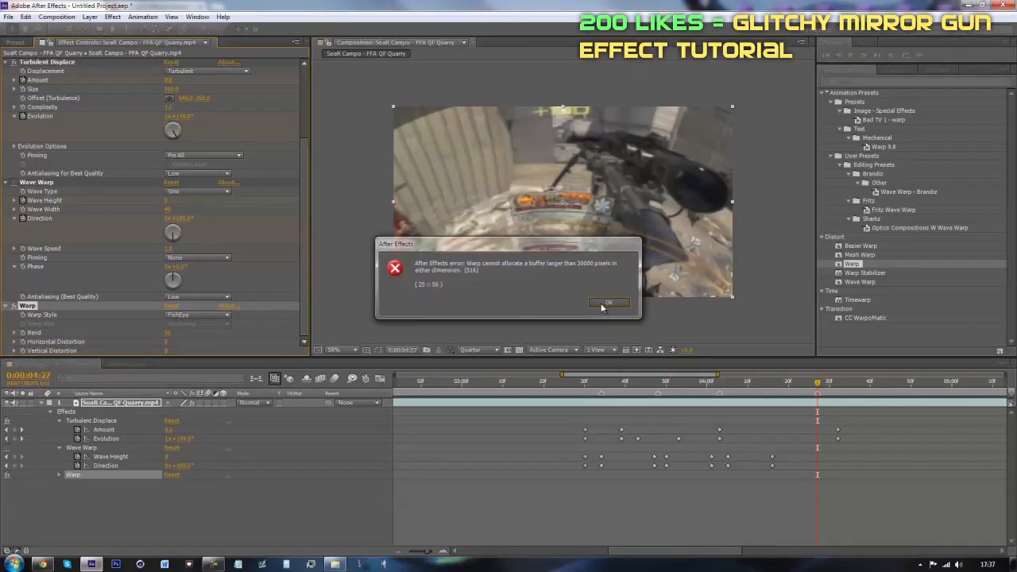
pyautogui.click(605, 304)
pyautogui.scroll(2, 92, 237)
pyautogui.click(11, 114)
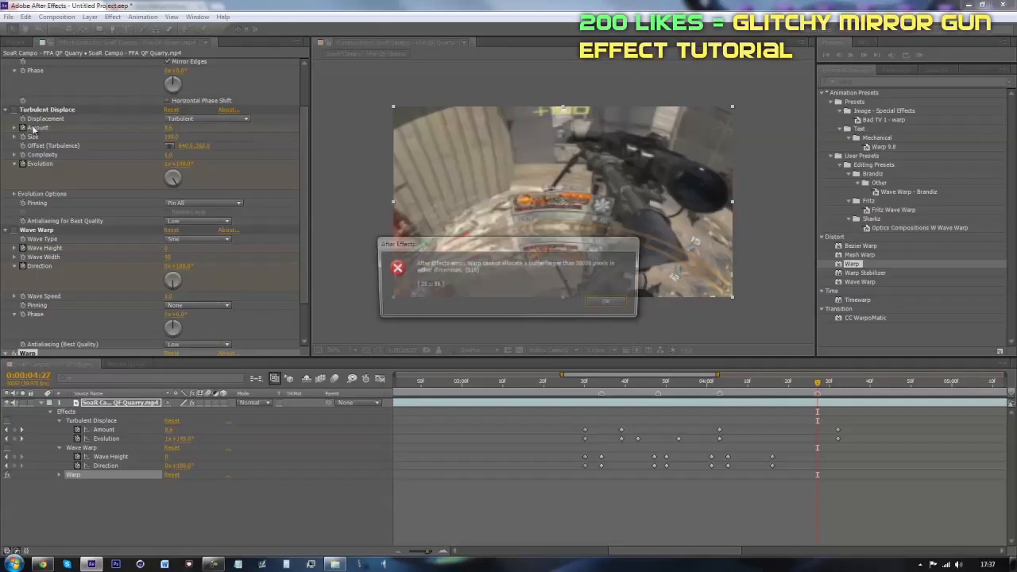
pyautogui.click(616, 303)
pyautogui.scroll(2, 120, 171)
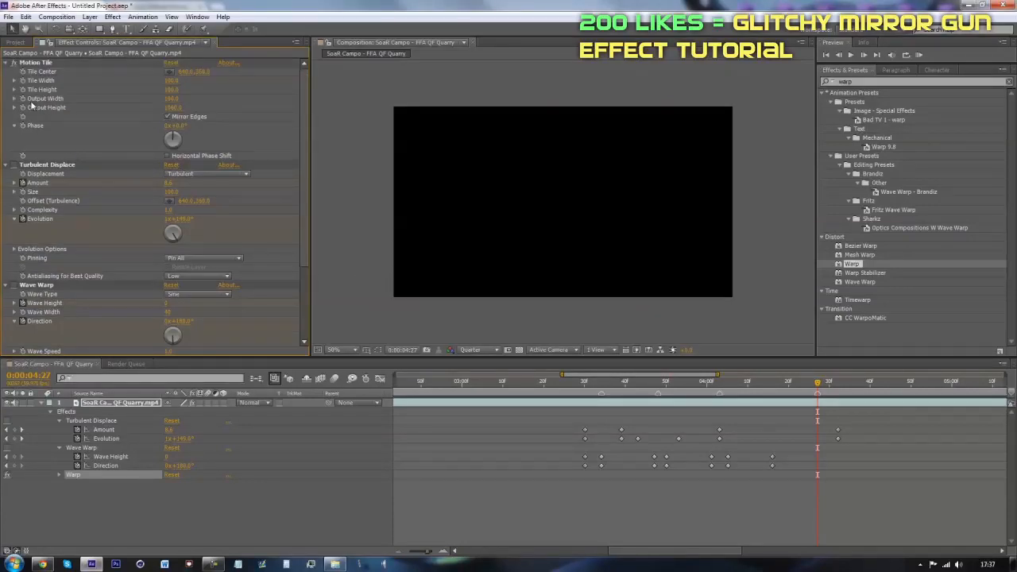
pyautogui.click(14, 63)
pyautogui.click(15, 165)
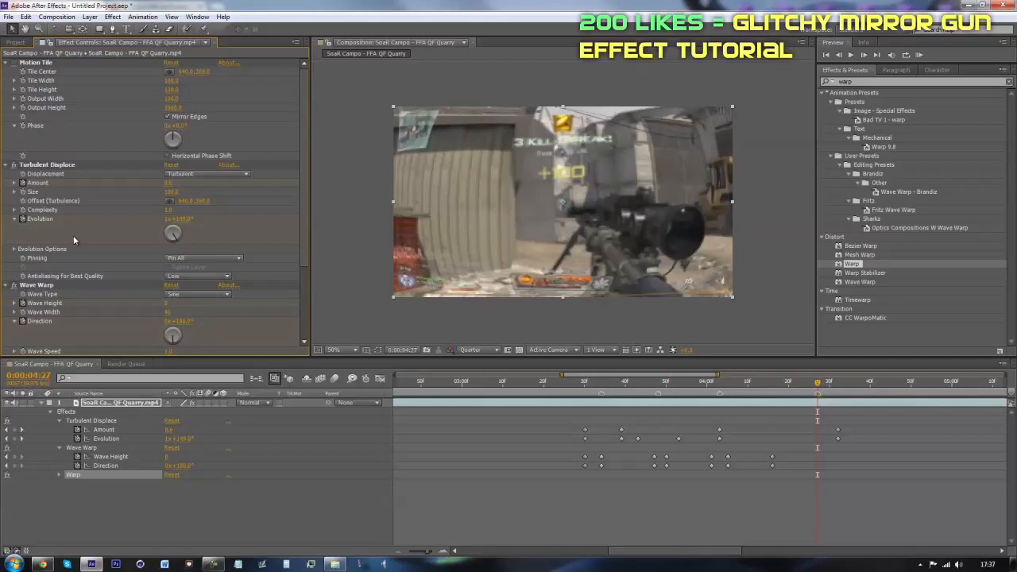
# - Delete the Warp effect from the clip and turn Motion Tile back on
pyautogui.scroll(-4, 74, 240)
pyautogui.click(76, 278)
pyautogui.scroll(4, 56, 243)
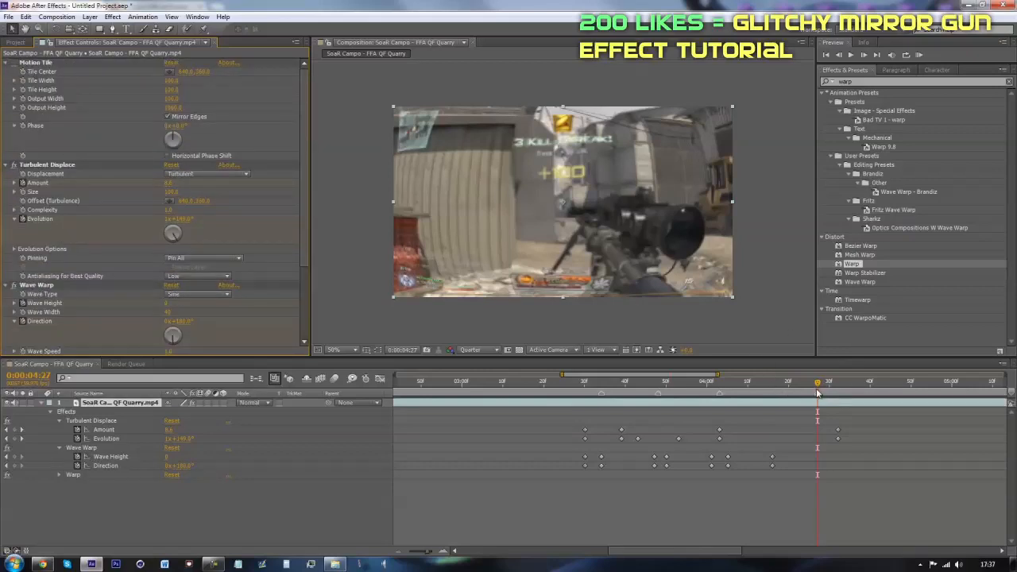
pyautogui.scroll(-4, 151, 298)
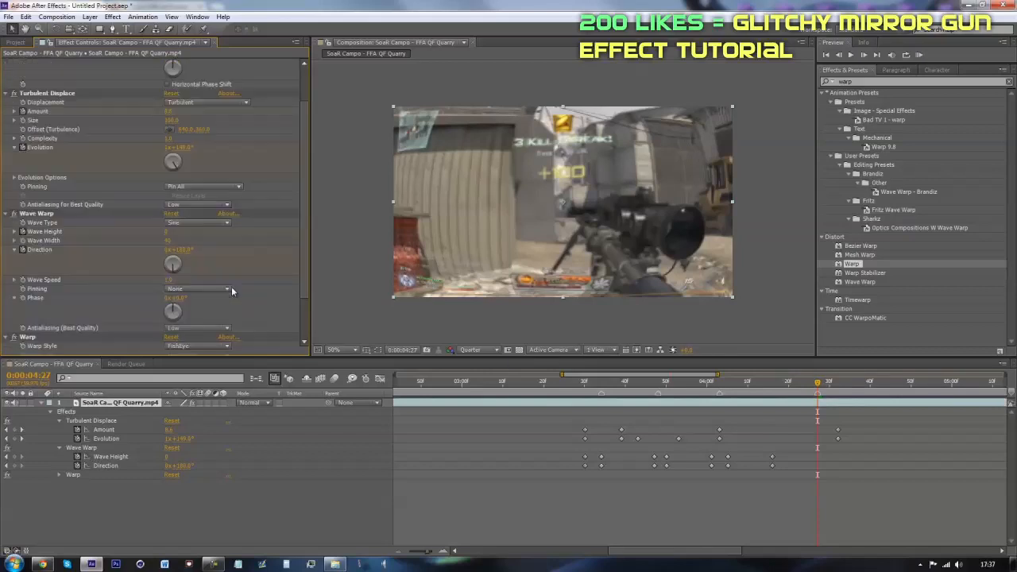
pyautogui.click(34, 314)
pyautogui.press('Delete')
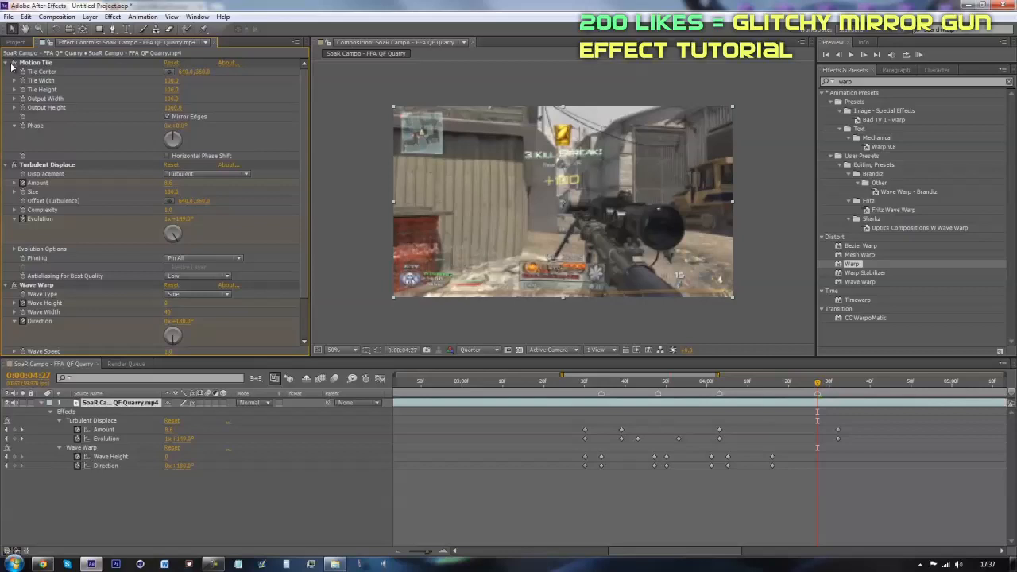
# - Add an adjustment layer above the gameplay clip, apply the Warp effect to it and set its Warp Style to FishEye
pyautogui.rightClick(778, 493)
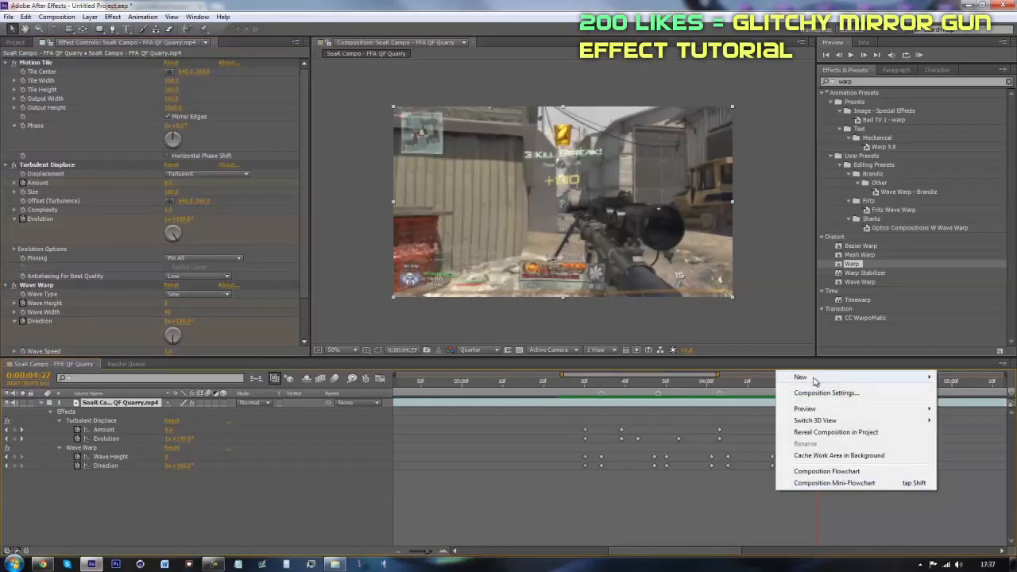
pyautogui.moveTo(802, 376)
pyautogui.click(685, 463)
pyautogui.moveTo(852, 264); pyautogui.dragTo(700, 403)
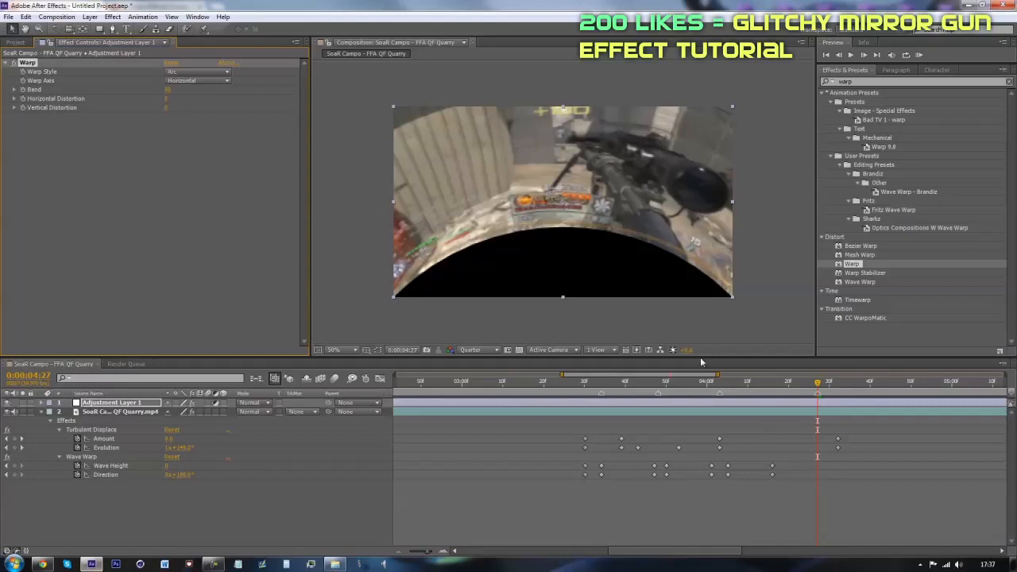
pyautogui.click(201, 73)
pyautogui.click(235, 212)
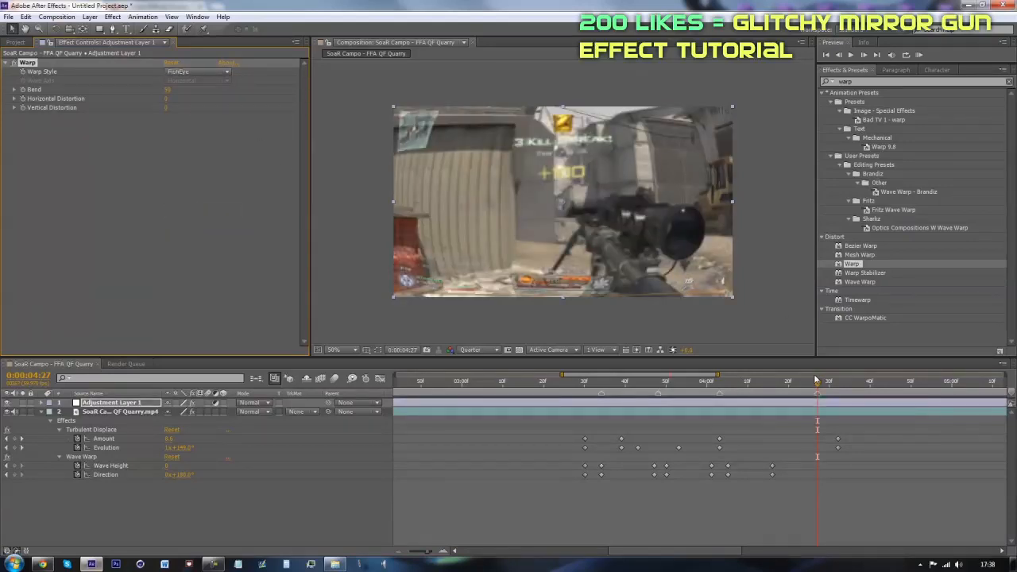
# - Keyframe the Warp Bend at 0 near 0:00:04:02 and nudge the keyframe back to line up with the Wave Warp keyframes
pyautogui.moveTo(818, 382); pyautogui.dragTo(717, 434)
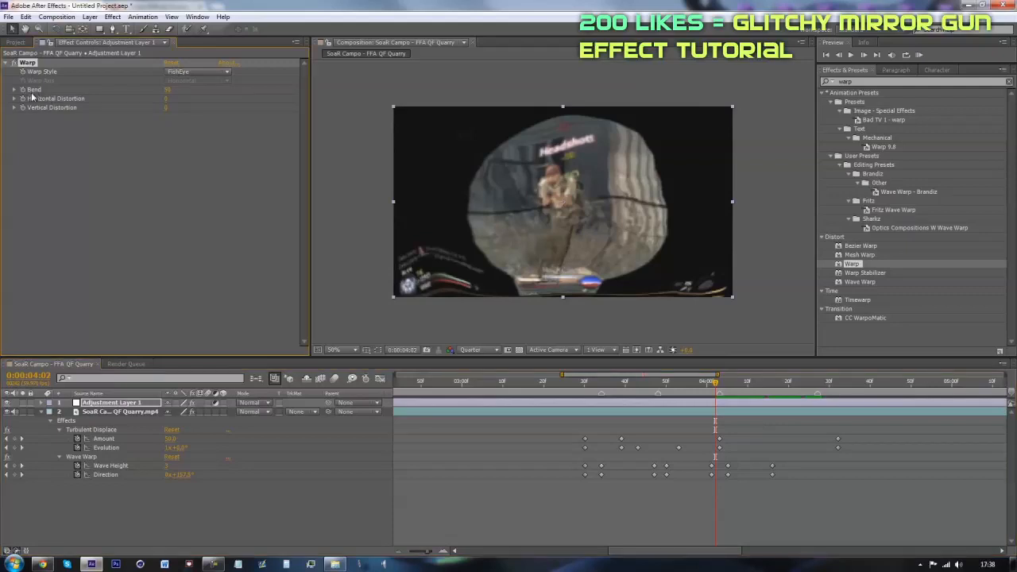
pyautogui.click(167, 90)
pyautogui.write('0')
pyautogui.press('Return')
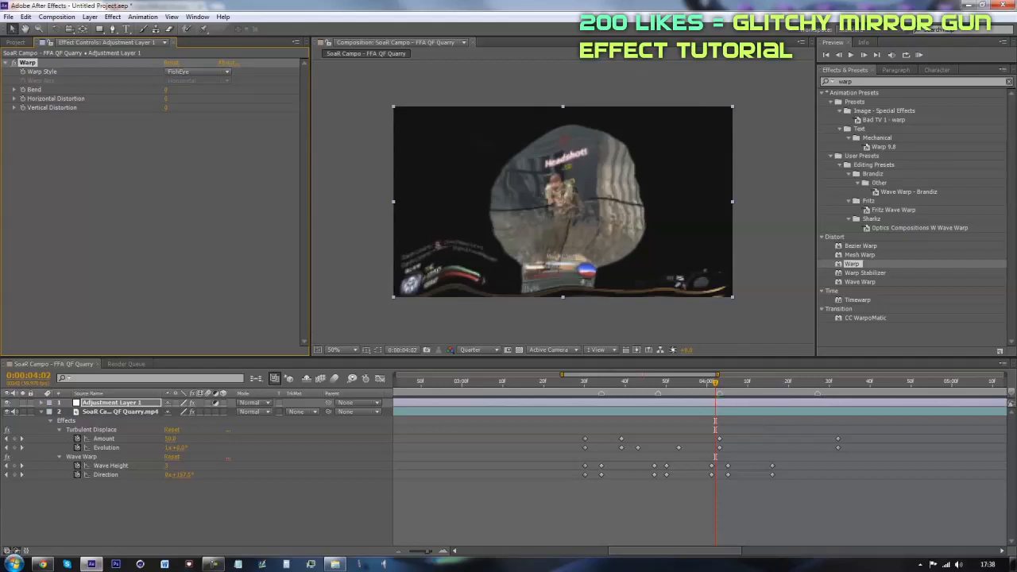
pyautogui.click(23, 89)
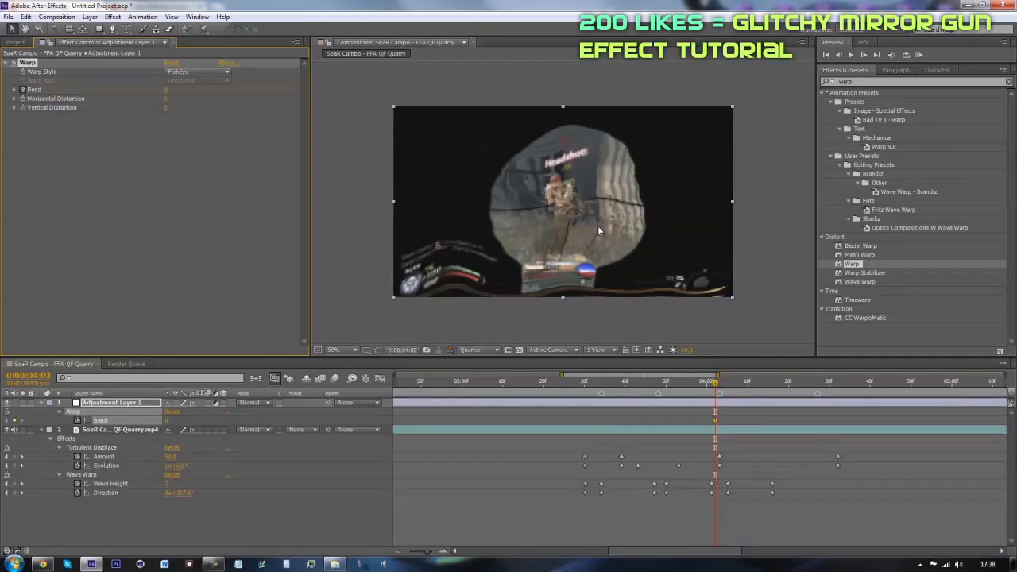
pyautogui.click(712, 422)
# - Set the Warp Bend to 75 at 0:00:04:05
pyautogui.moveTo(715, 384)
pyautogui.mouseDown()
pyautogui.moveTo(705, 386)
pyautogui.moveTo(726, 386)
pyautogui.mouseUp()
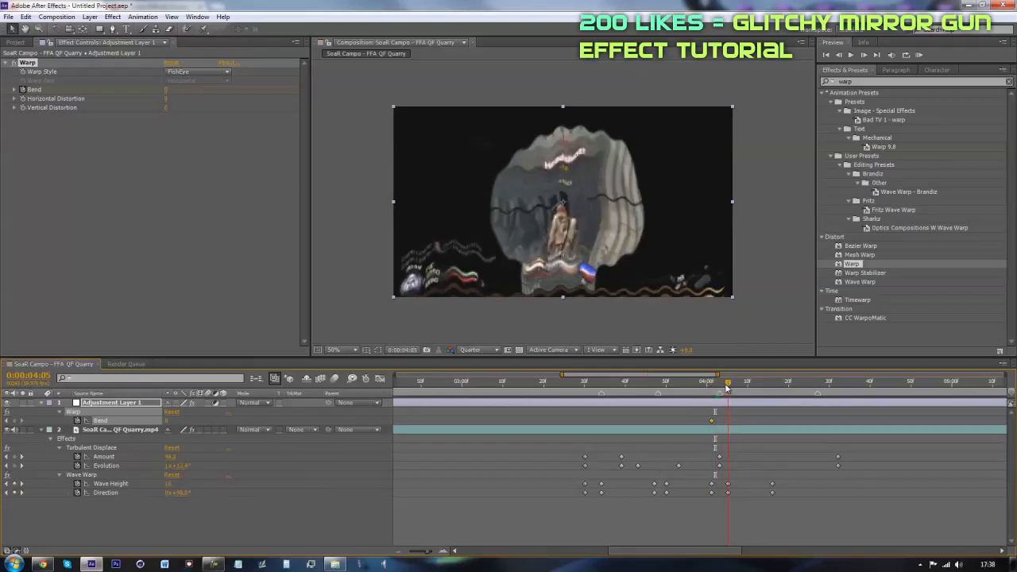
pyautogui.moveTo(704, 383); pyautogui.dragTo(728, 386)
pyautogui.moveTo(168, 89); pyautogui.dragTo(224, 89)
pyautogui.moveTo(726, 386); pyautogui.dragTo(730, 424)
pyautogui.click(172, 90)
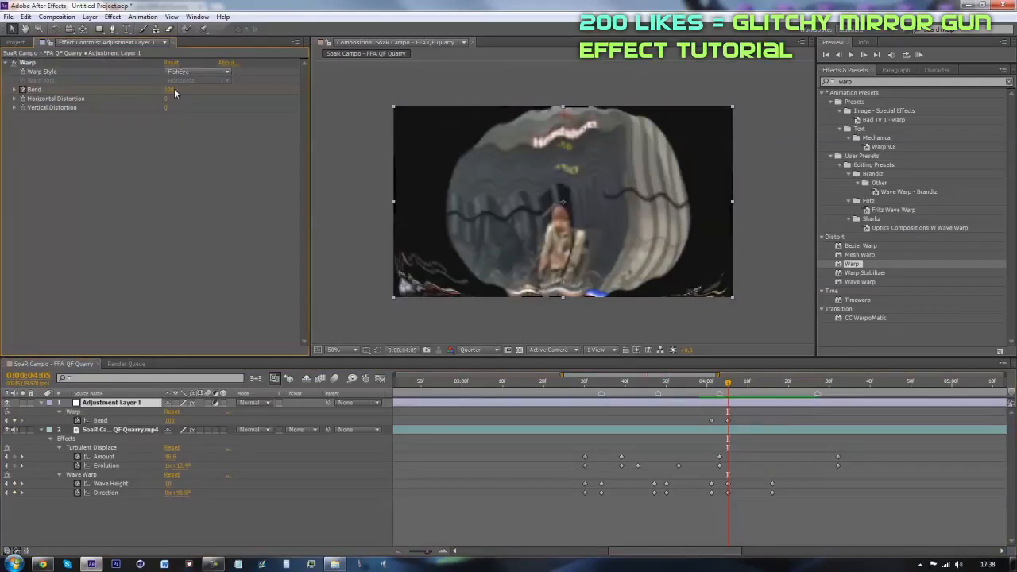
# - Hold the Warp Bend at 75 with a keyframe at 0:00:04:22 and set it to -70 at 0:00:04:32
pyautogui.moveTo(751, 384); pyautogui.dragTo(792, 408)
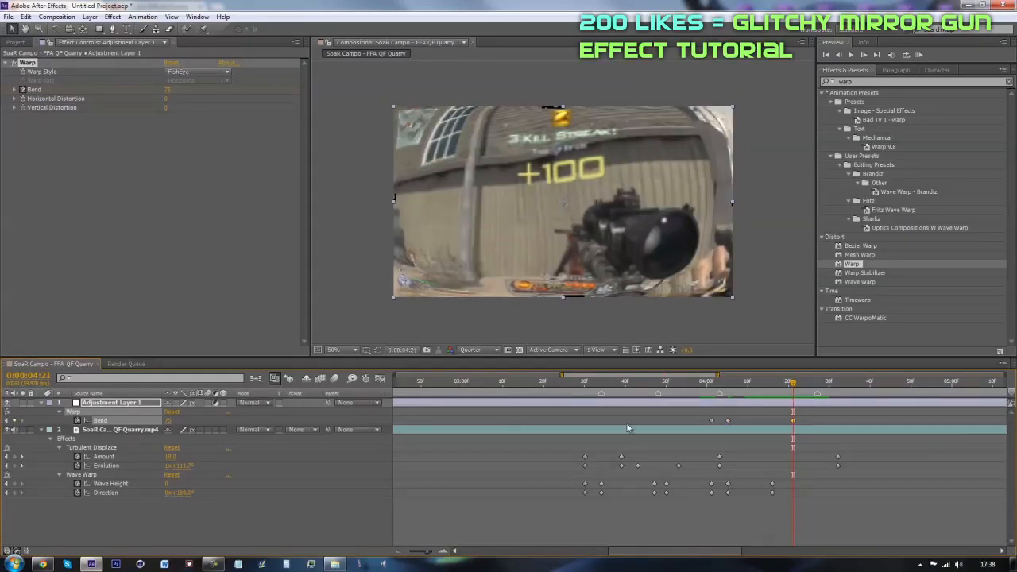
pyautogui.moveTo(792, 383); pyautogui.dragTo(838, 442)
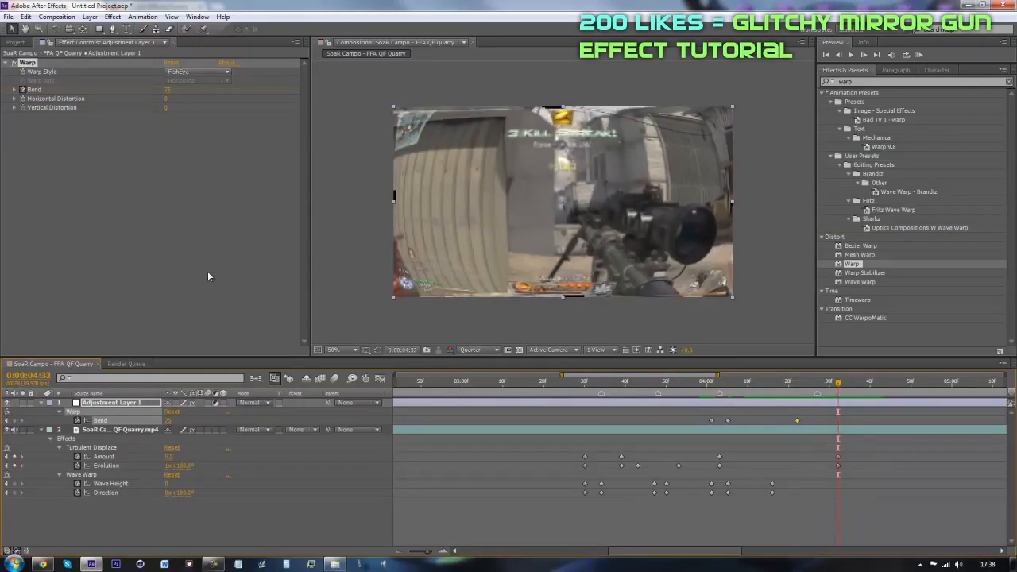
pyautogui.moveTo(168, 90); pyautogui.dragTo(91, 116)
pyautogui.click(167, 90)
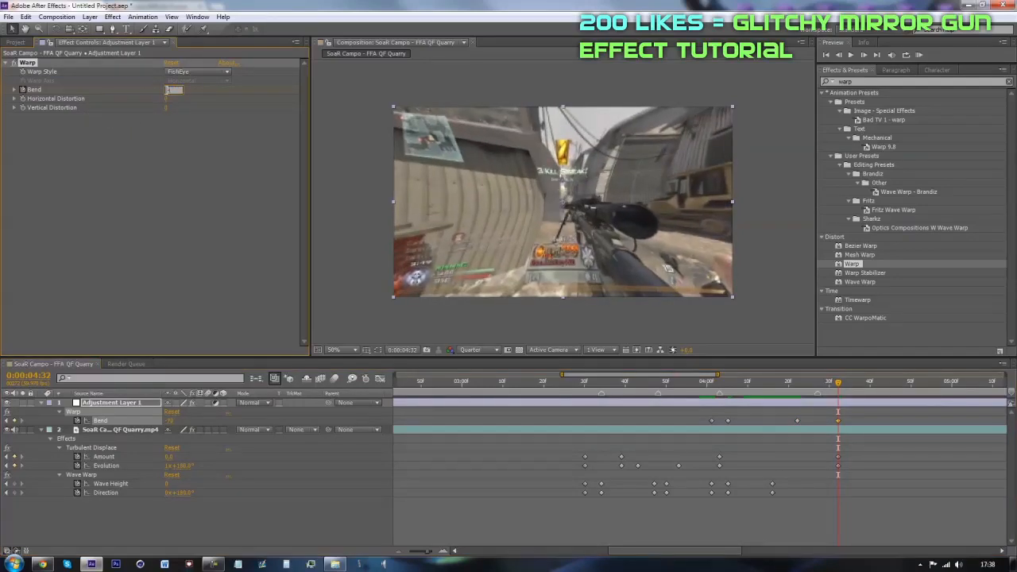
pyautogui.press('Return')
# - Add a Warp Bend keyframe at 0:00:05:03 and scrub back over the bend animation to 0:00:04:22
pyautogui.moveTo(704, 381); pyautogui.dragTo(813, 421)
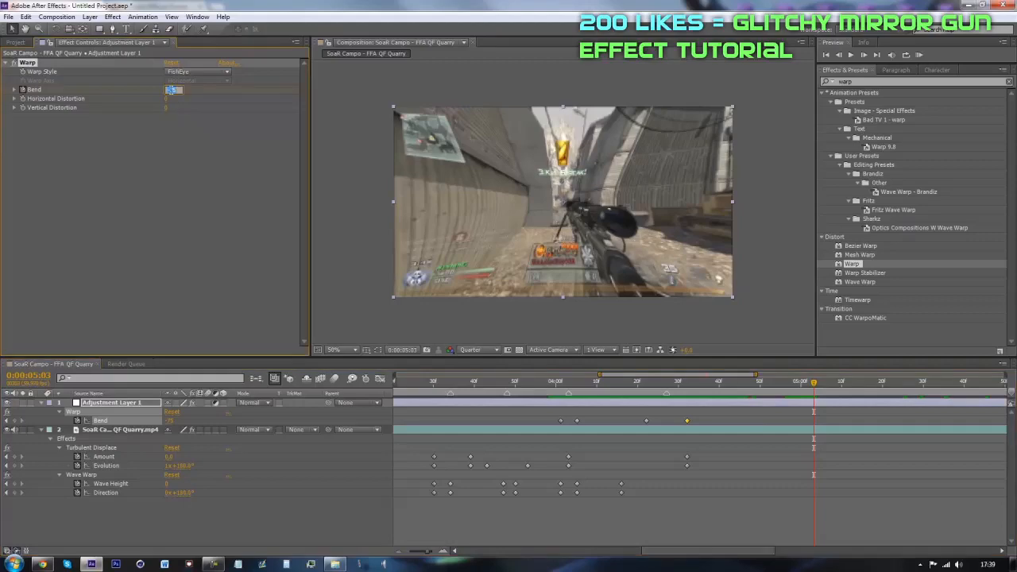
pyautogui.click(528, 383)
pyautogui.moveTo(529, 387); pyautogui.dragTo(626, 429)
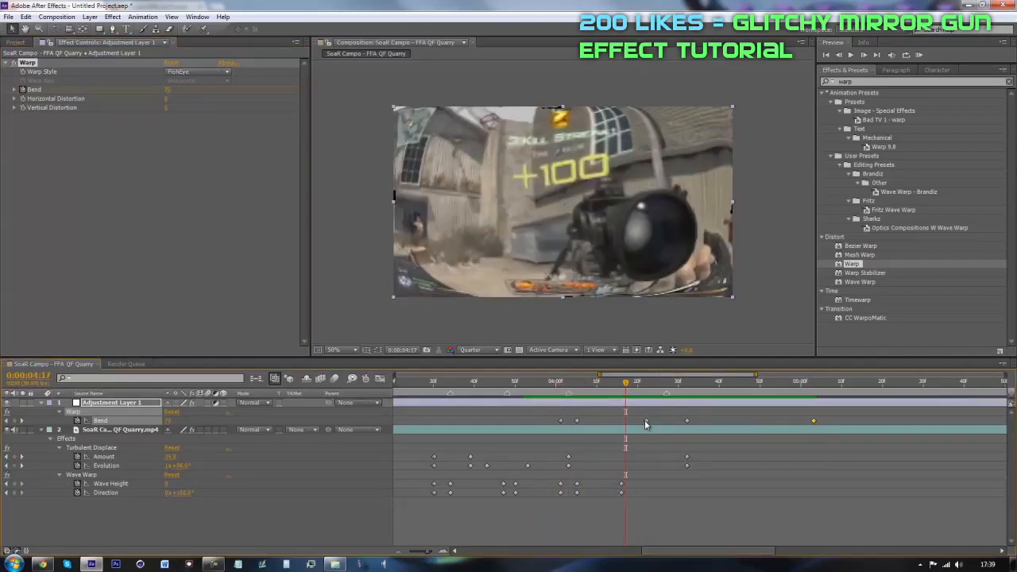
pyautogui.moveTo(638, 384); pyautogui.dragTo(647, 421)
pyautogui.moveTo(589, 385); pyautogui.dragTo(647, 435)
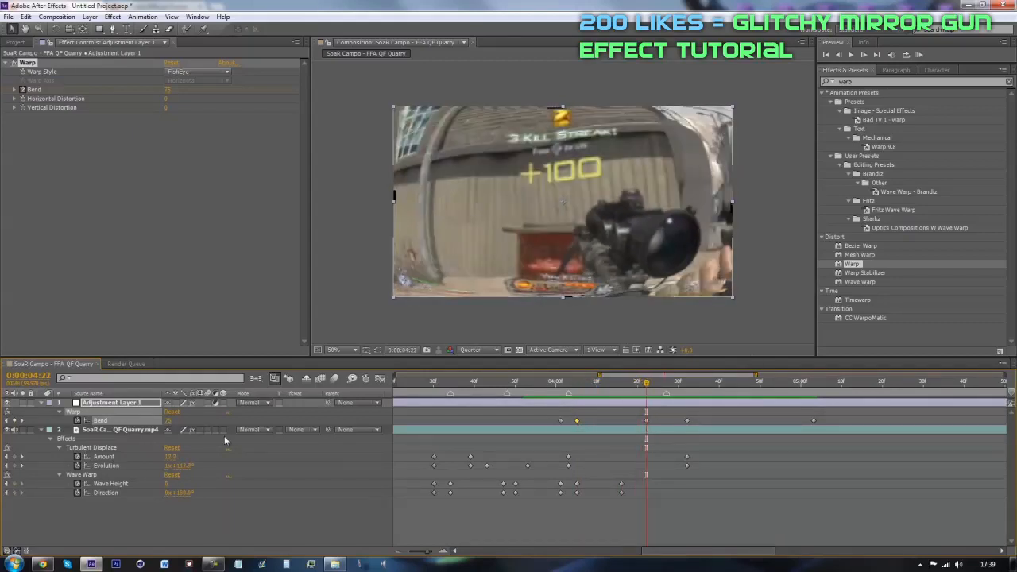
# - Lower the Warp Bend value of the keyframe at 0:00:04:22, checking the distortion between edits
pyautogui.click(168, 421)
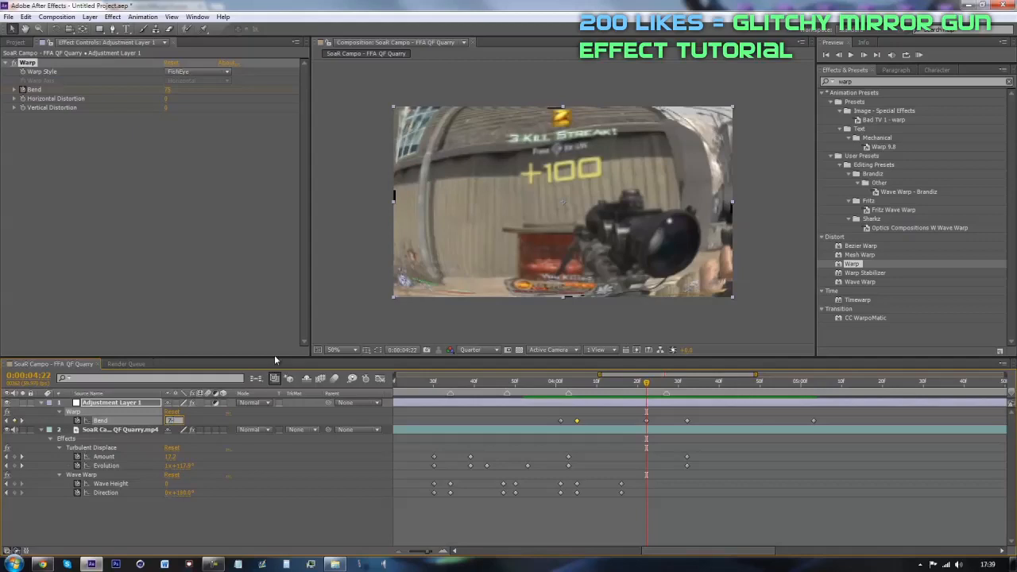
pyautogui.moveTo(545, 383); pyautogui.dragTo(646, 395)
pyautogui.click(167, 421)
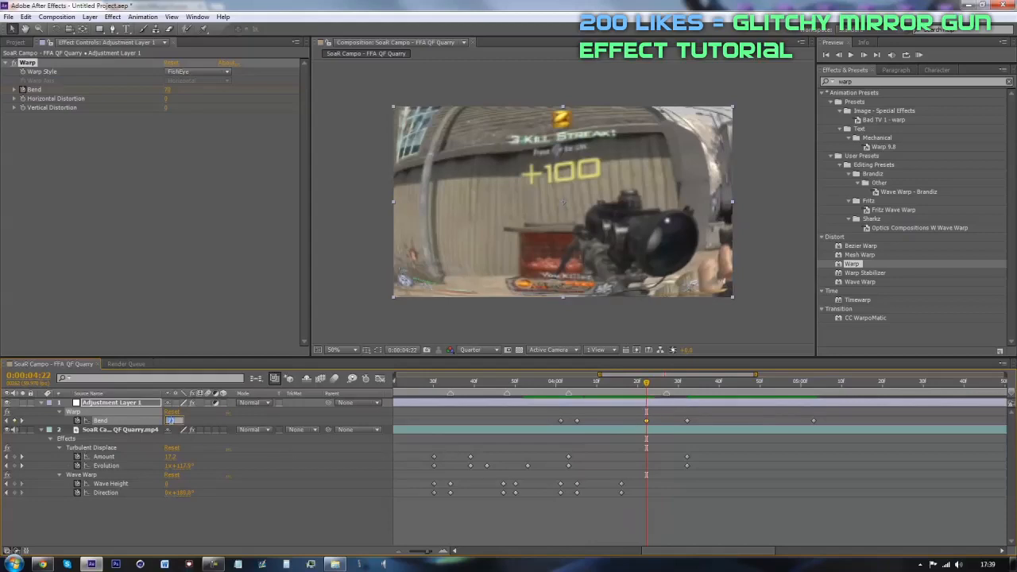
pyautogui.press('Return')
# - Scrub through the combined Turbulent Displace, Wave Warp and Warp animation to review its keyframes, ending at 0:00:03:30
pyautogui.moveTo(542, 384); pyautogui.dragTo(652, 443)
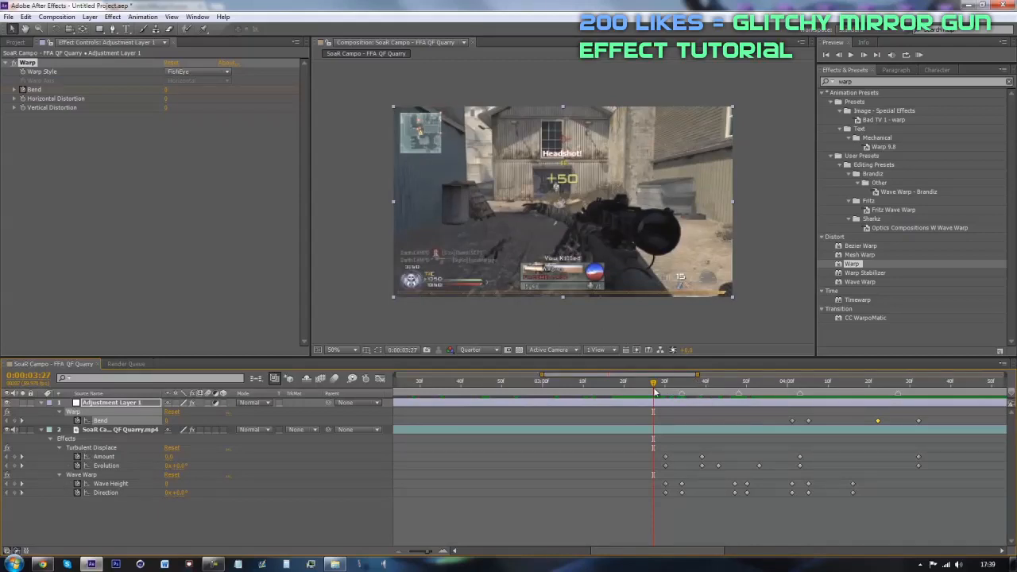
pyautogui.moveTo(655, 393); pyautogui.dragTo(668, 389)
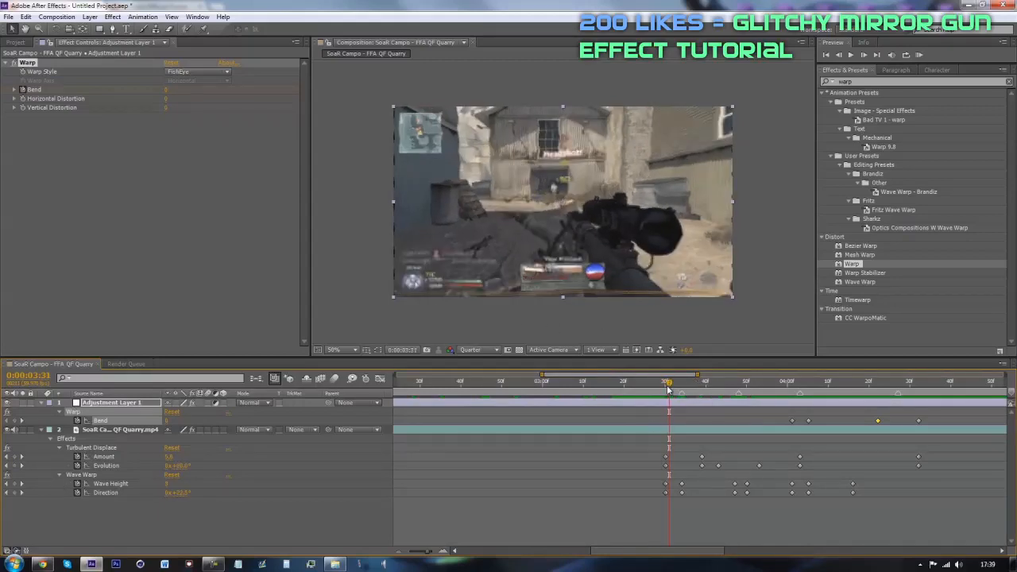
pyautogui.click(93, 475)
pyautogui.click(87, 448)
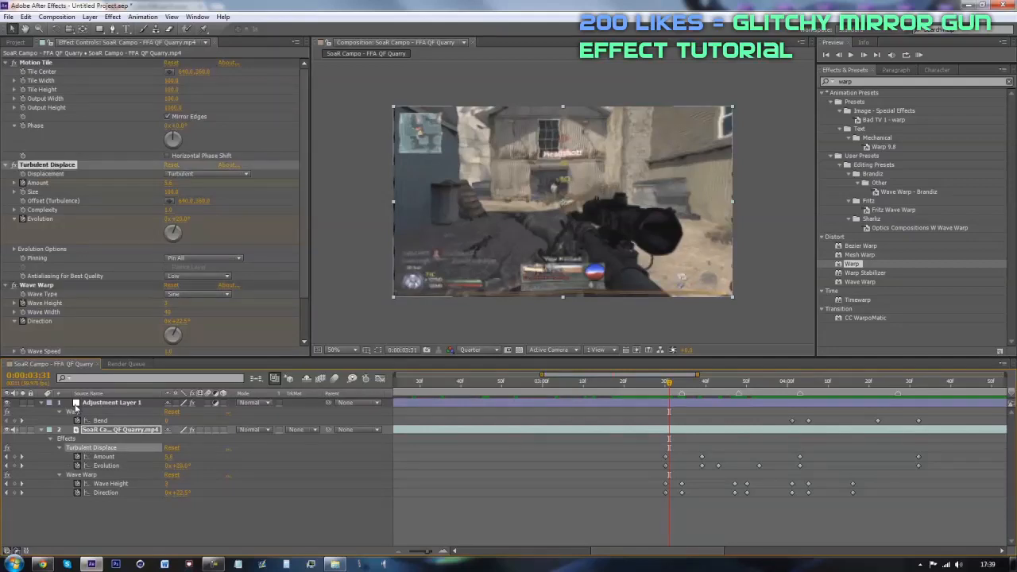
pyautogui.moveTo(668, 387); pyautogui.dragTo(911, 371)
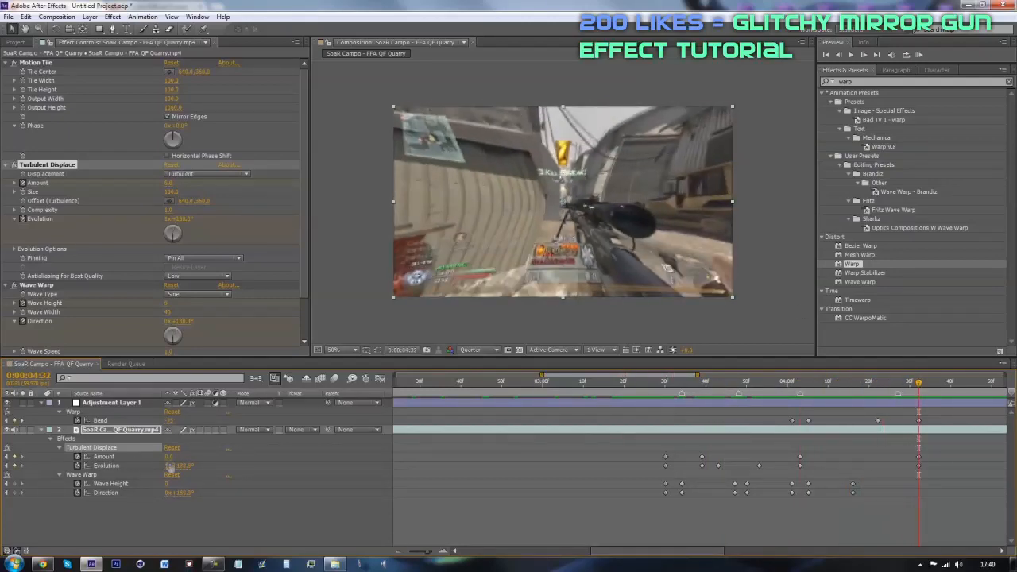
pyautogui.moveTo(786, 387); pyautogui.dragTo(791, 392)
pyautogui.click(710, 387)
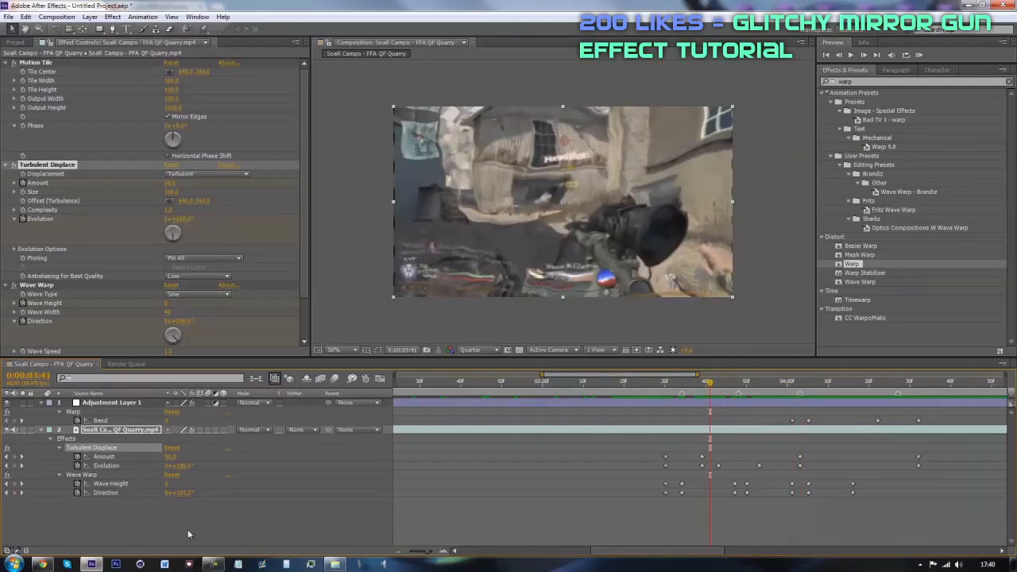
pyautogui.moveTo(711, 384); pyautogui.dragTo(744, 474)
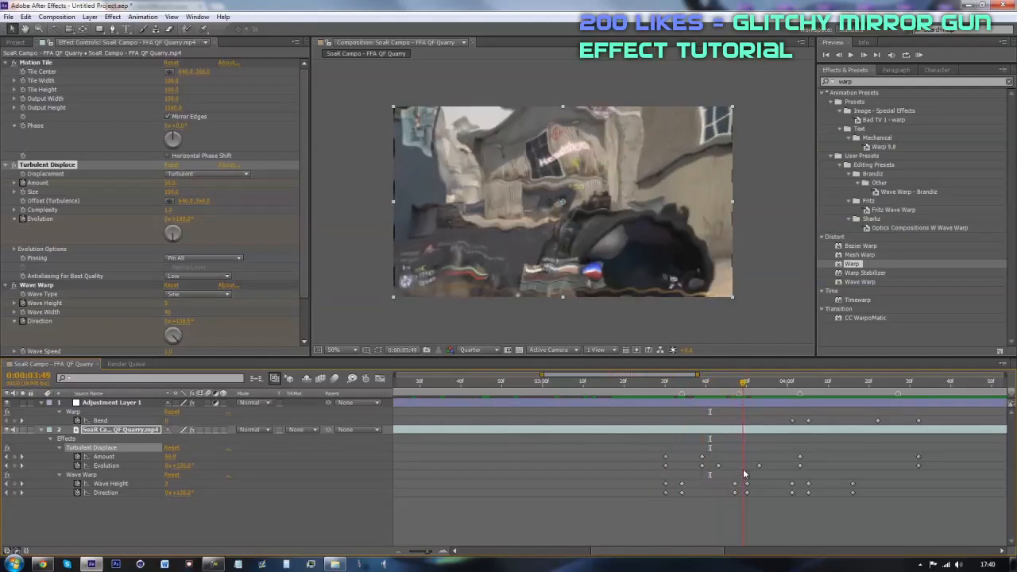
pyautogui.click(709, 501)
pyautogui.click(664, 384)
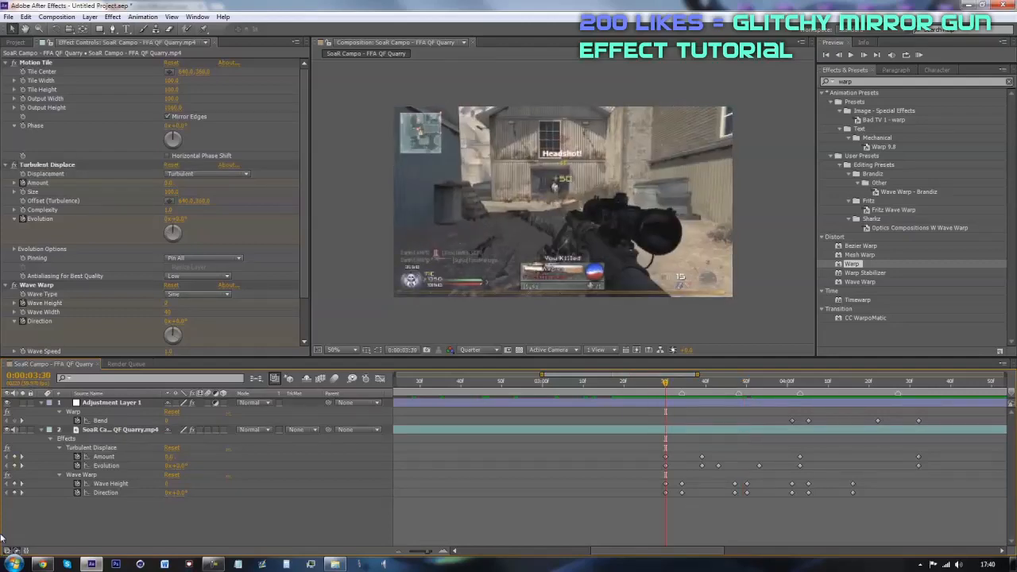
# - Switch to the Chrome browser and show the Airborne Official Promo video on YouTube as an example of the effect
pyautogui.click(43, 564)
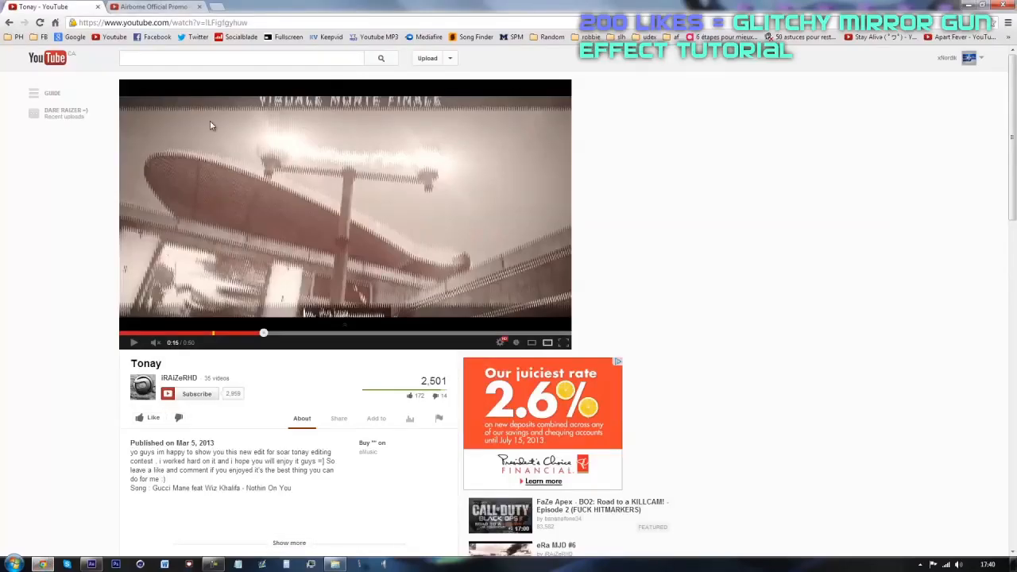
pyautogui.click(119, 7)
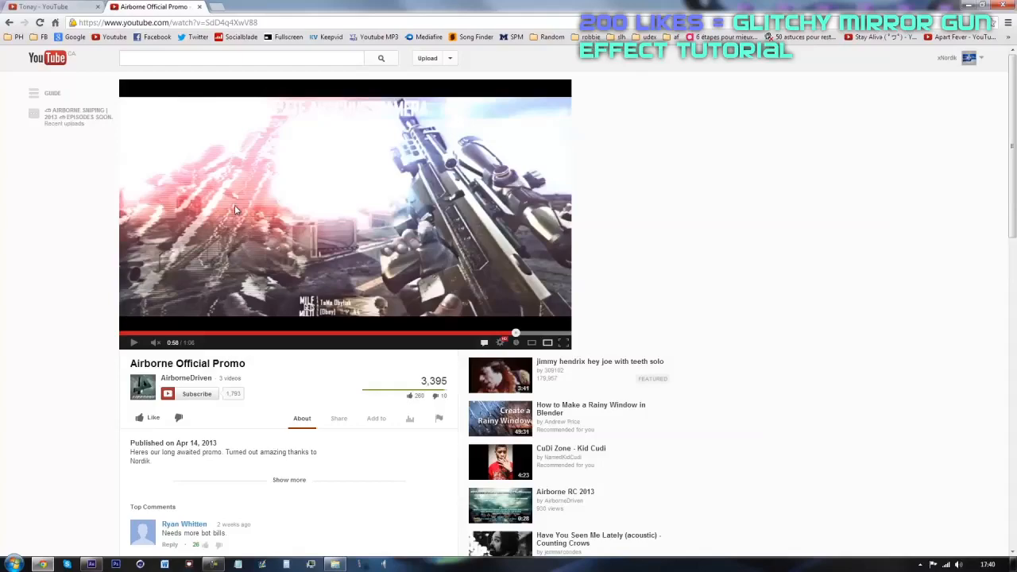